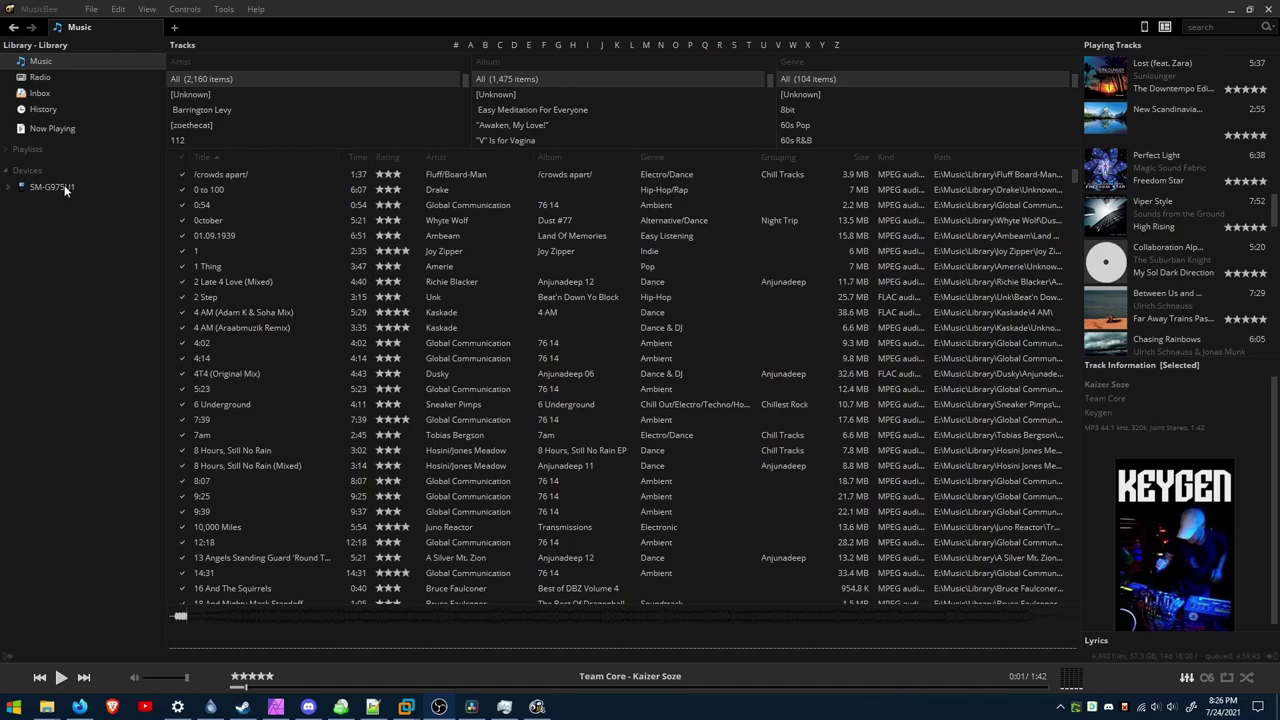
- Expand the SM-G975U1 phone and browse its Music, Podcasts, Audiobooks and Video views
{"action": "left_click", "coordinate": [17, 190]}
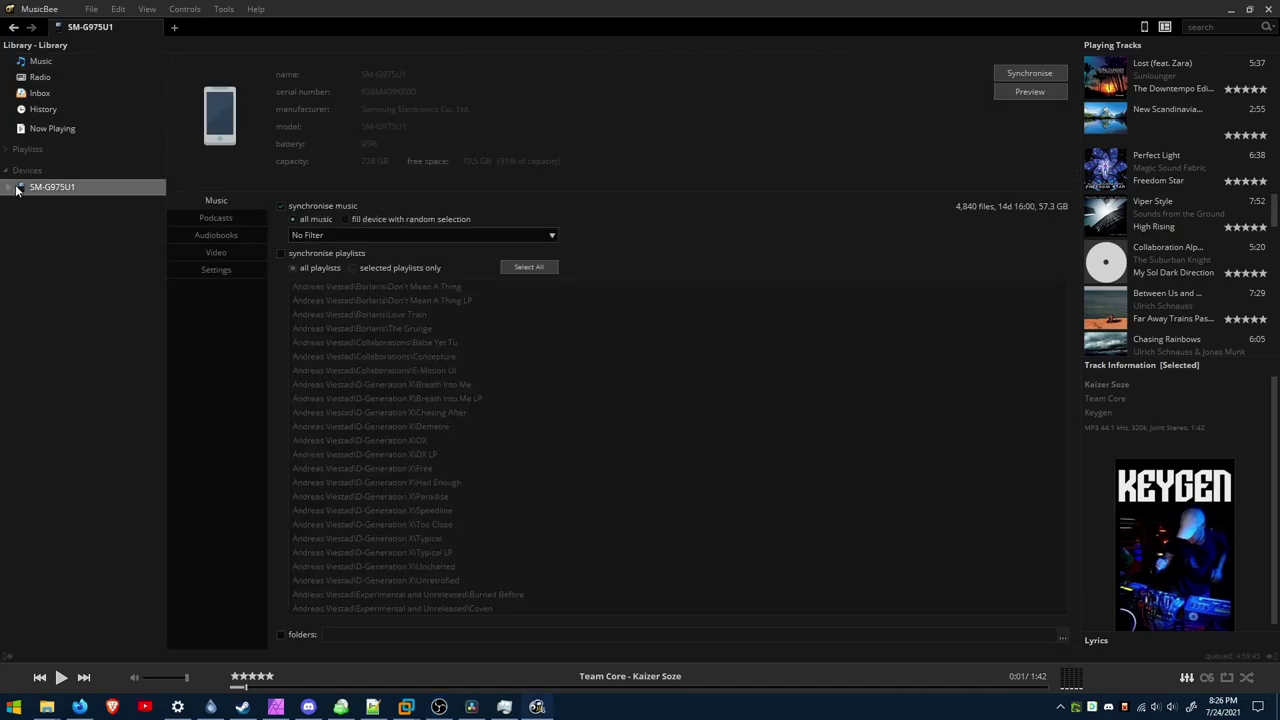
{"action": "left_click", "coordinate": [10, 187]}
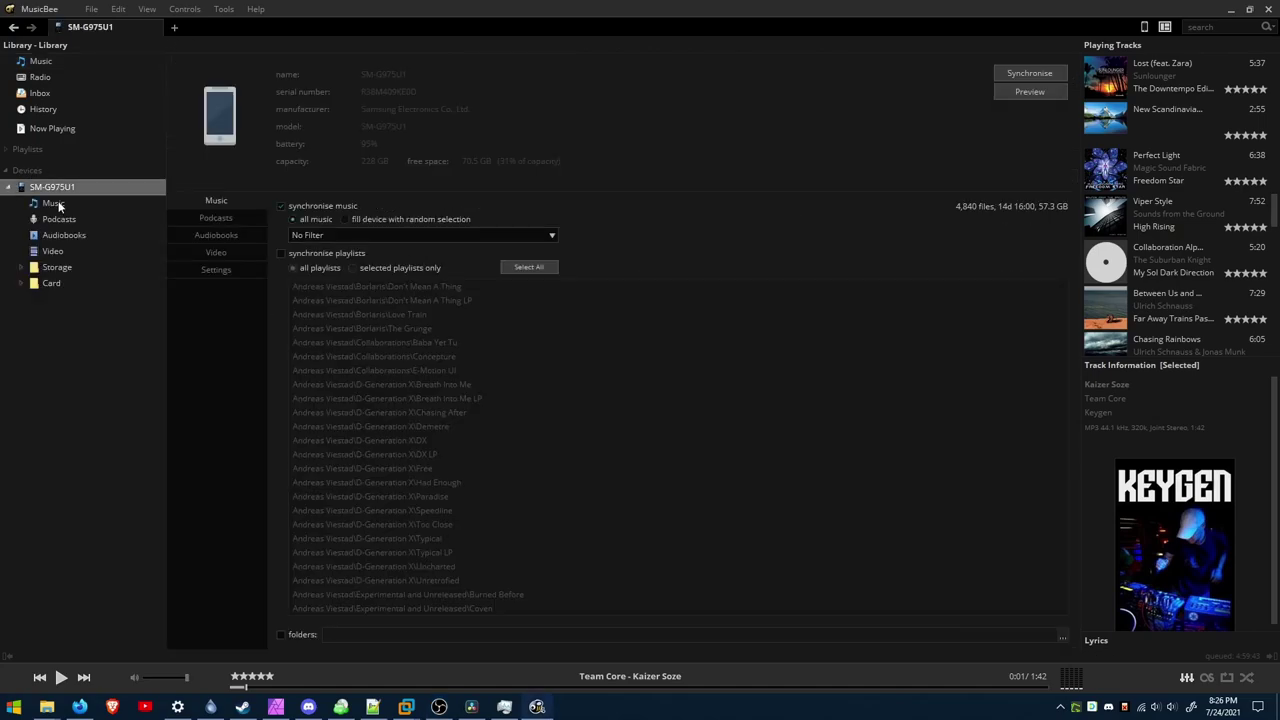
{"action": "left_click", "coordinate": [52, 203]}
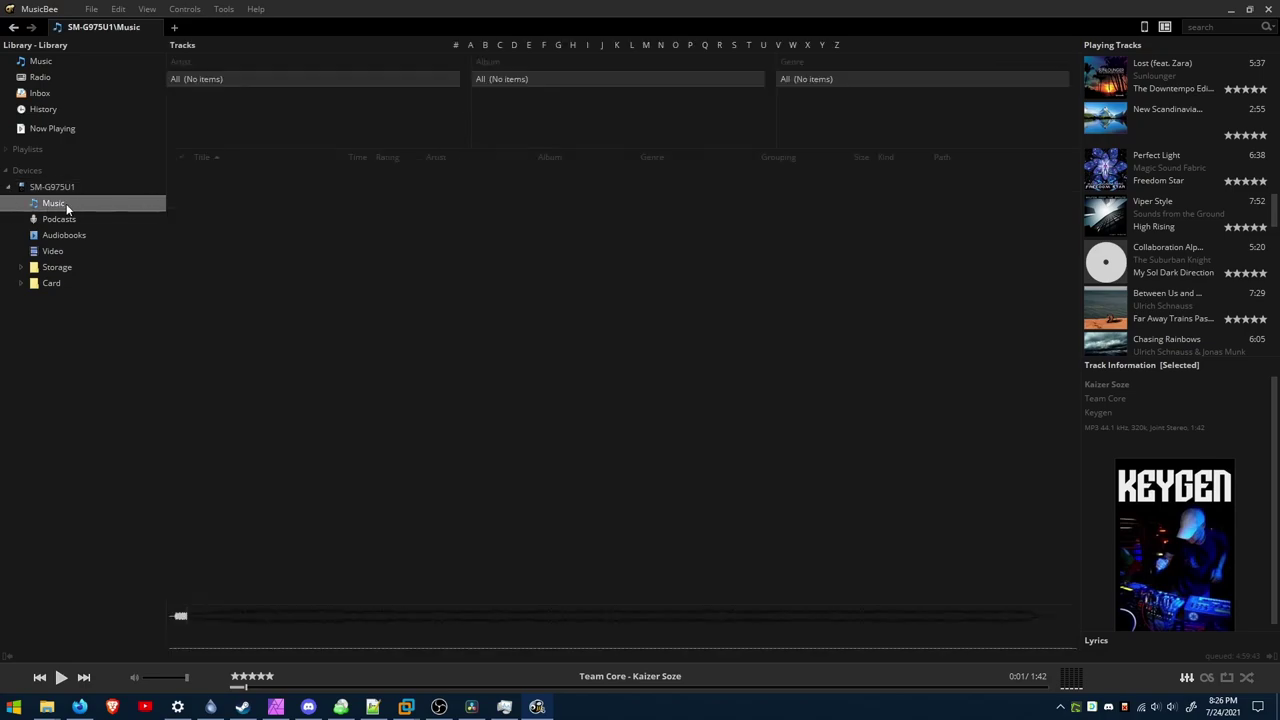
{"action": "left_click", "coordinate": [78, 219]}
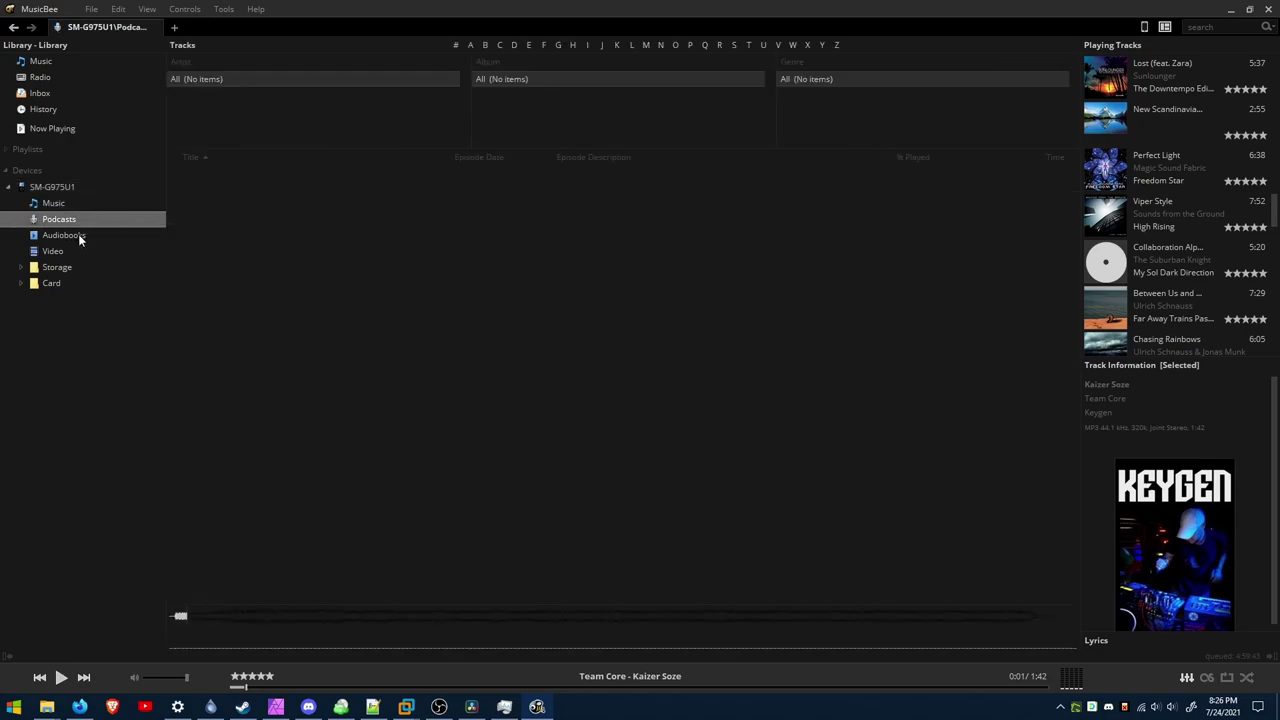
{"action": "left_click", "coordinate": [78, 236]}
{"action": "left_click", "coordinate": [72, 253]}
{"action": "left_click", "coordinate": [72, 205]}
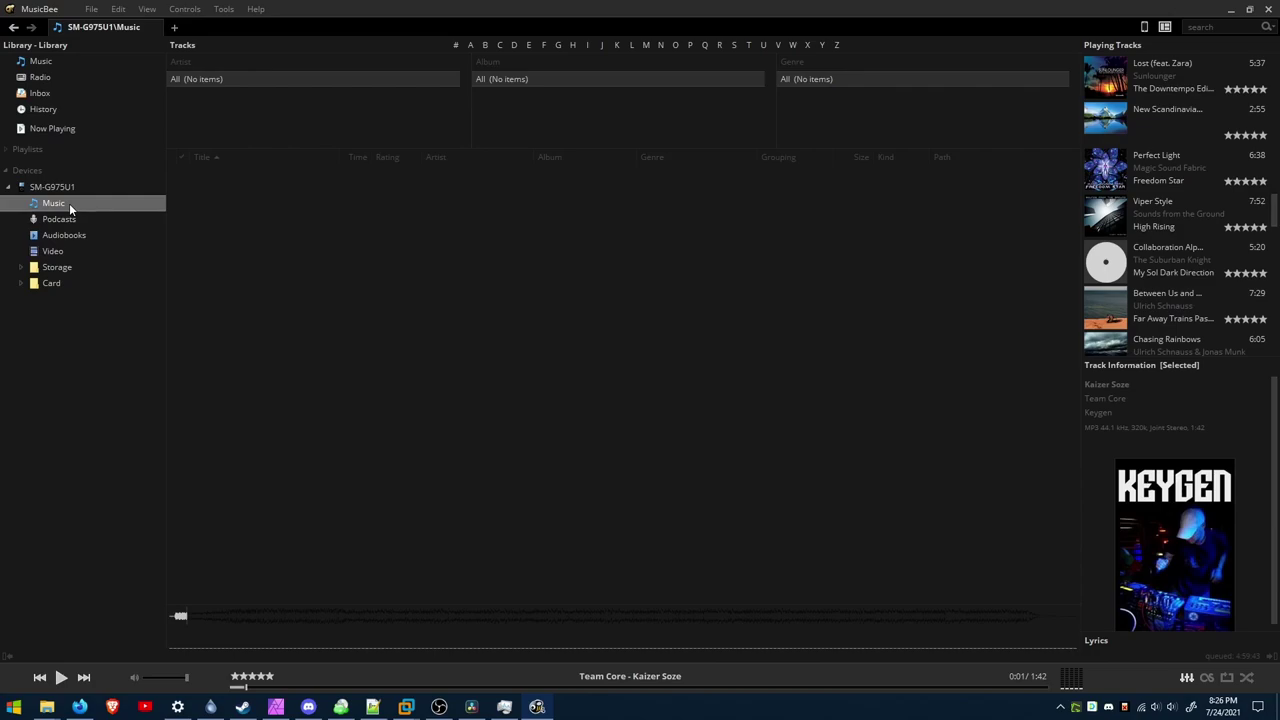
- Open the phone's Card storage and expand its Music folder, finding no tracks
{"action": "left_click", "coordinate": [21, 268]}
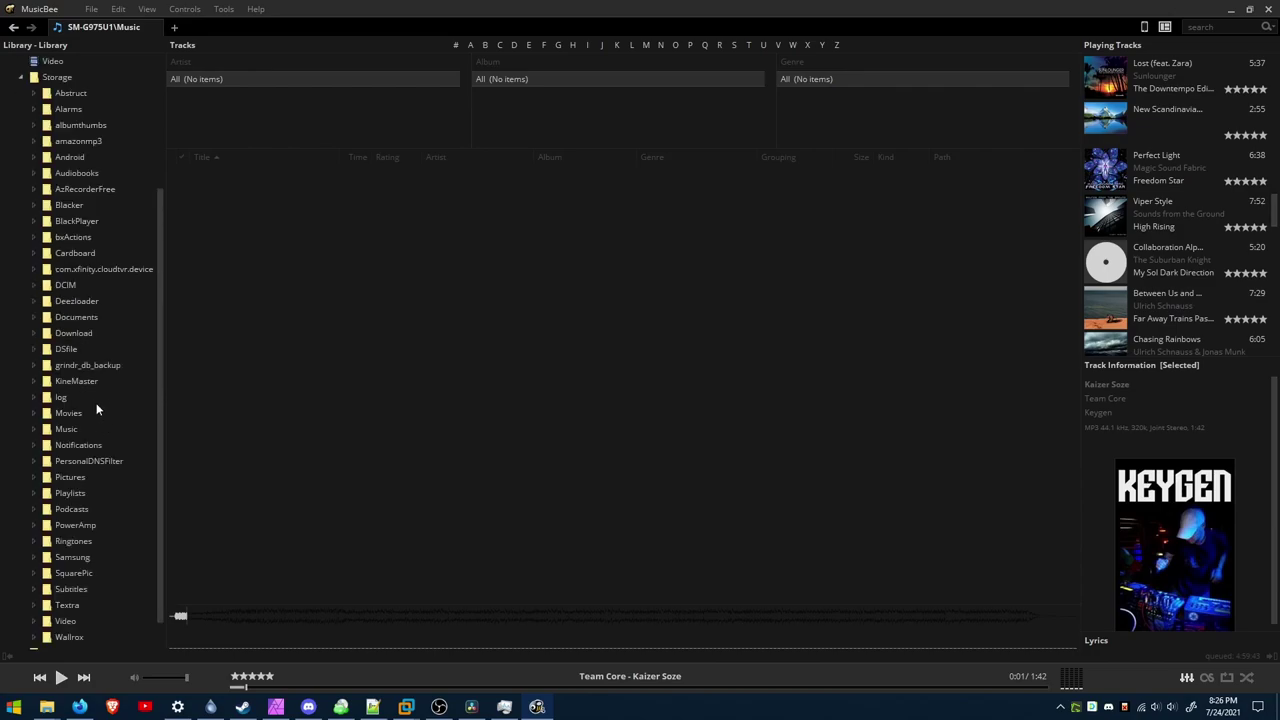
{"action": "scroll", "coordinate": [97, 408], "scroll_direction": "up", "scroll_amount": 4}
{"action": "left_click", "coordinate": [21, 268]}
{"action": "left_click", "coordinate": [23, 287]}
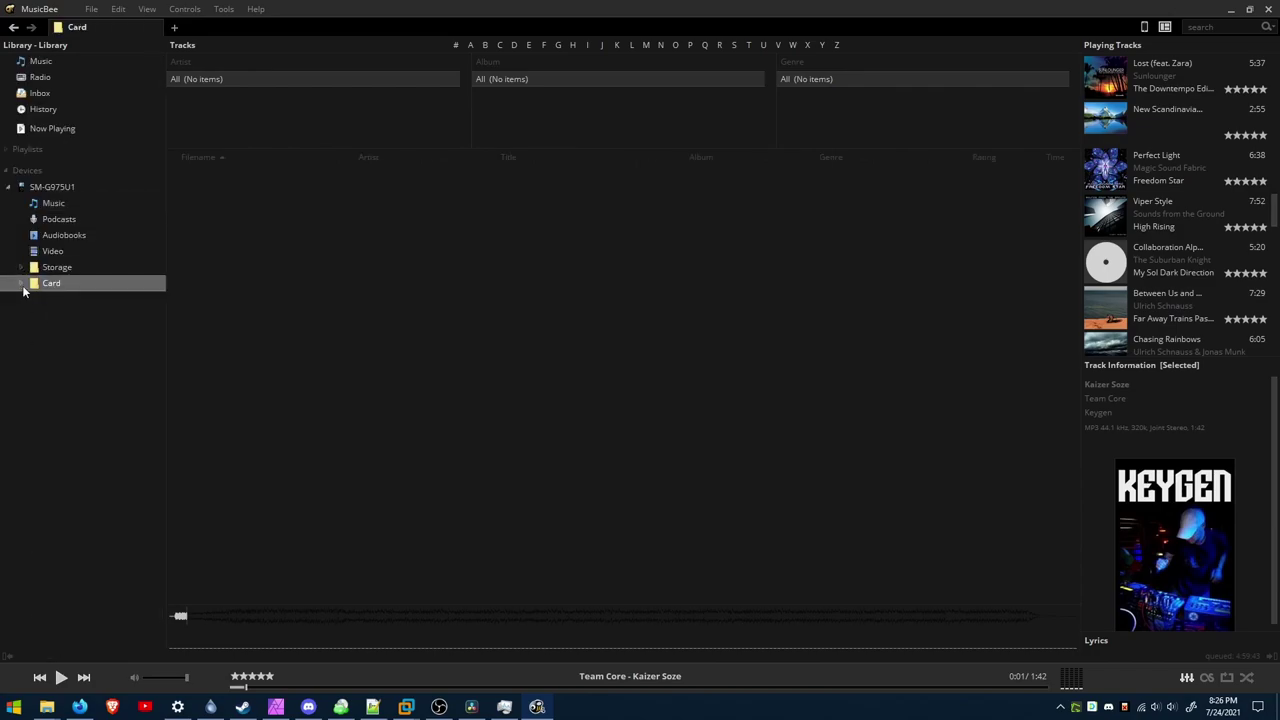
{"action": "left_click", "coordinate": [22, 285]}
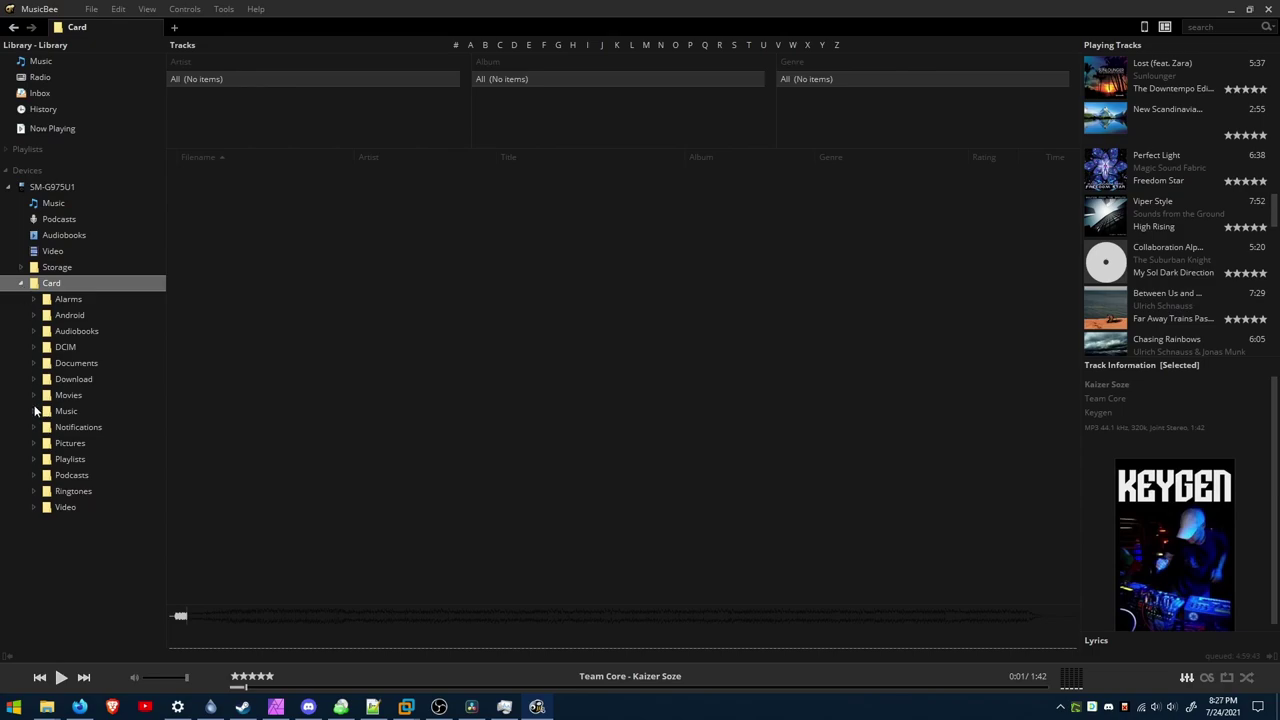
{"action": "left_click", "coordinate": [34, 410]}
- Back on the SM-G975U1 sync page, leave synchronise playlists unticked and show the Podcasts options
{"action": "scroll", "coordinate": [5, 265], "scroll_direction": "up", "scroll_amount": 5}
{"action": "left_click", "coordinate": [21, 283]}
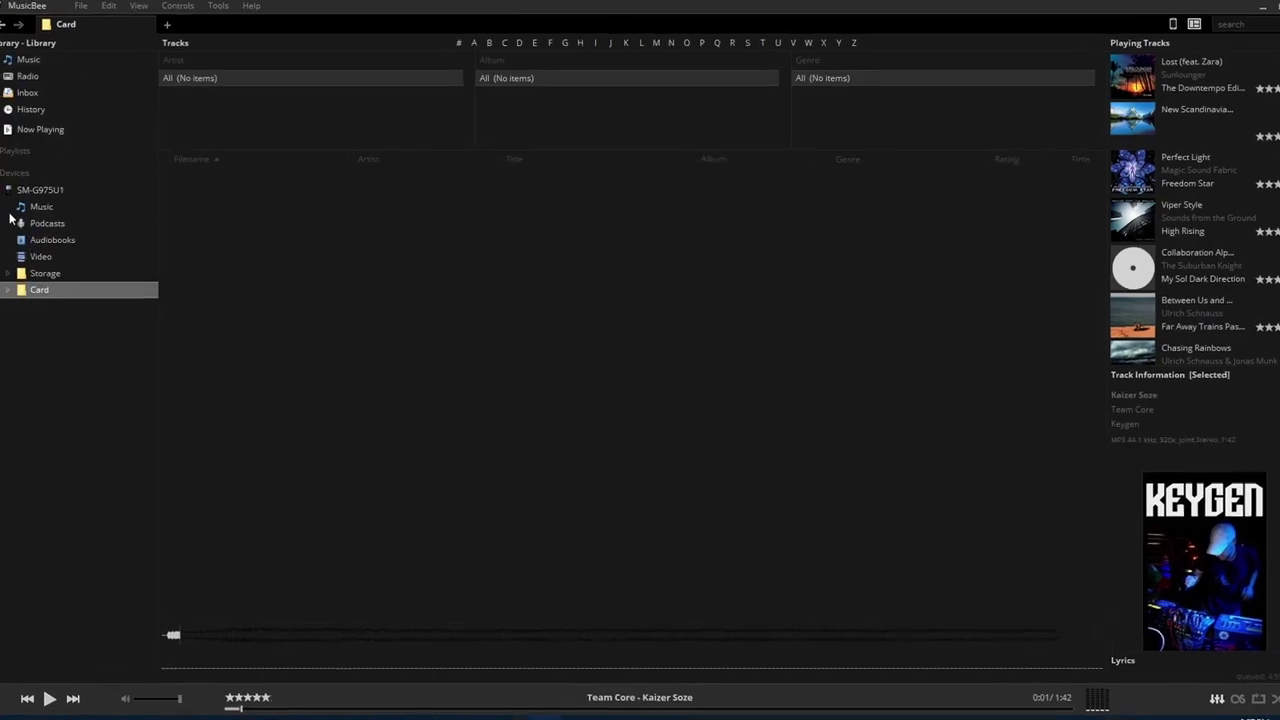
{"action": "left_click", "coordinate": [40, 189]}
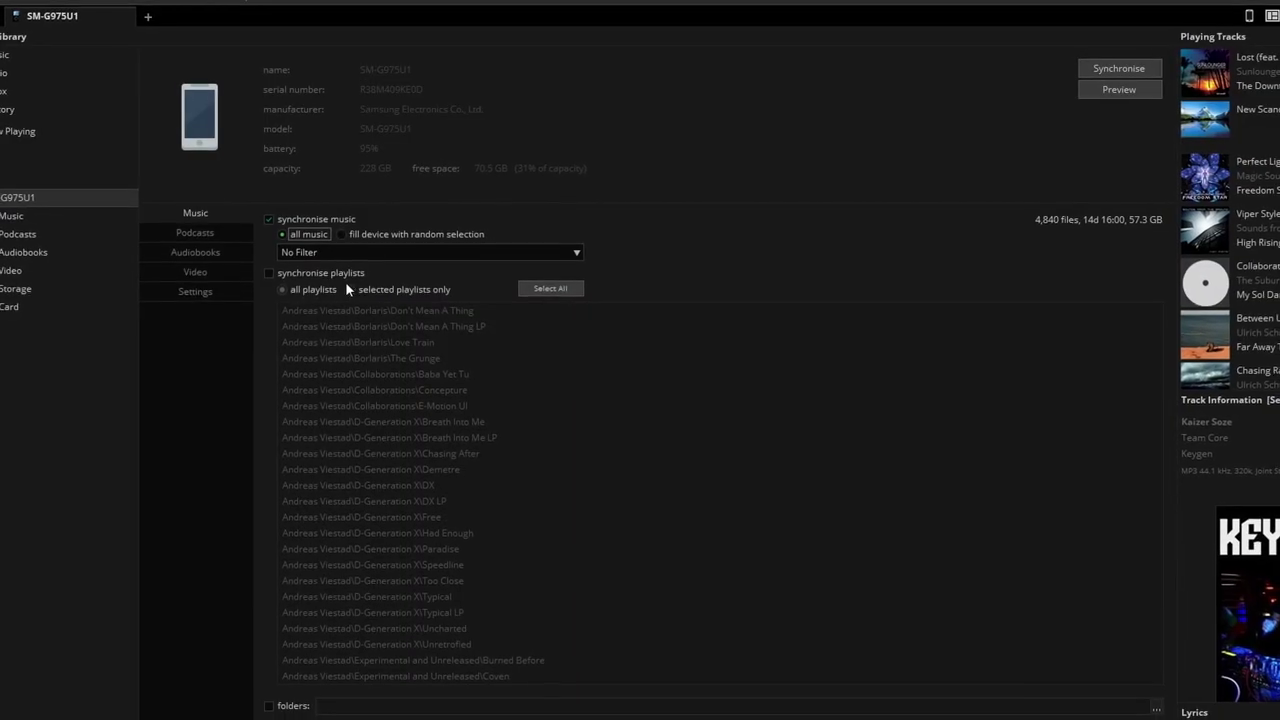
{"action": "left_click", "coordinate": [335, 268]}
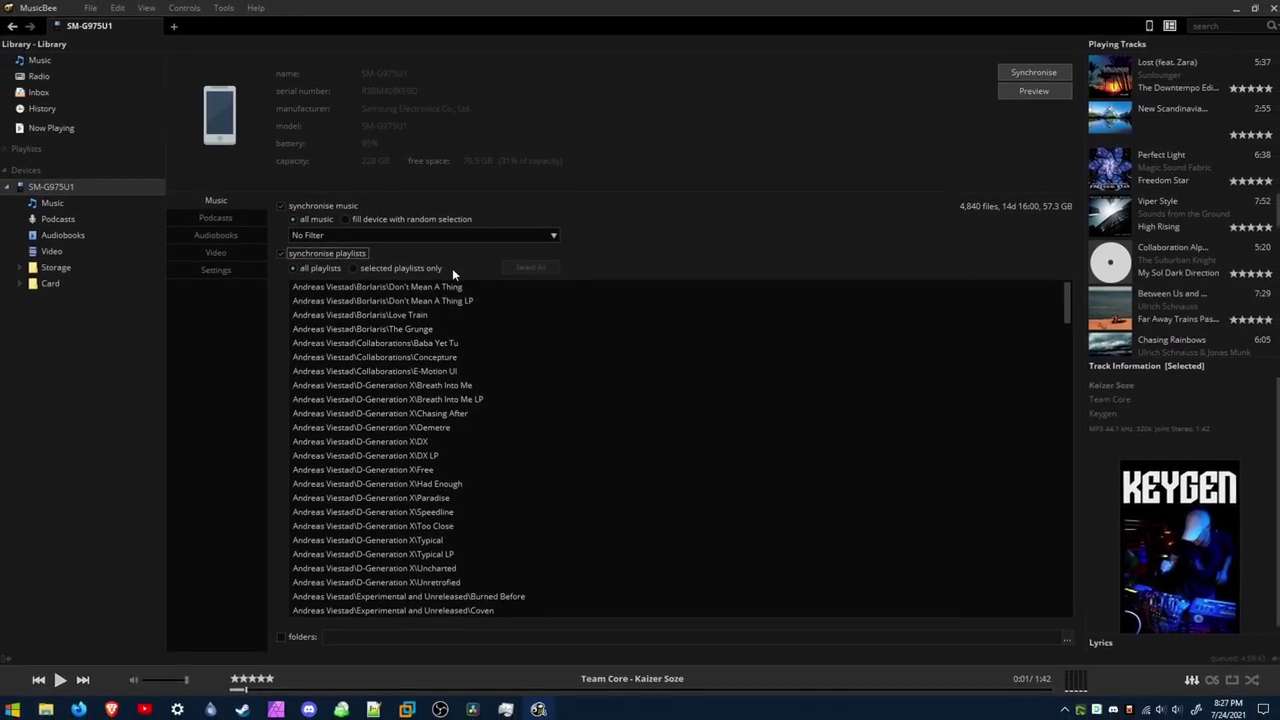
{"action": "left_click", "coordinate": [332, 259]}
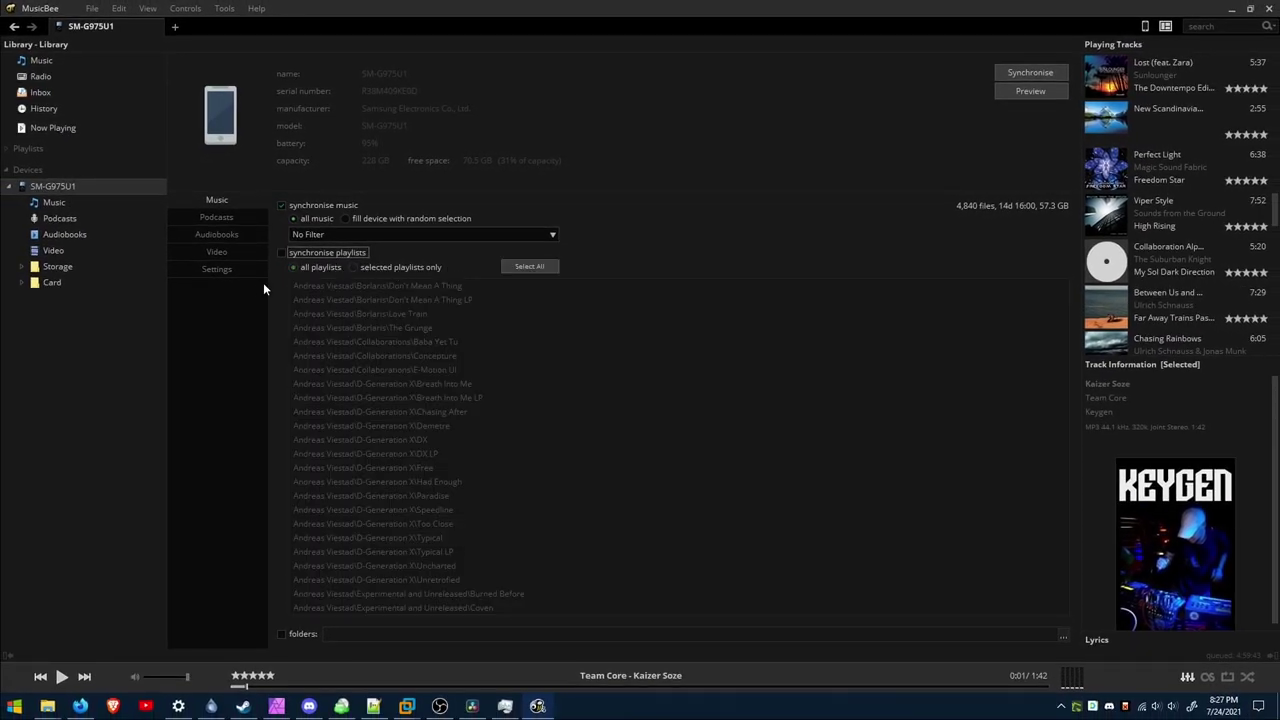
{"action": "left_click", "coordinate": [228, 220]}
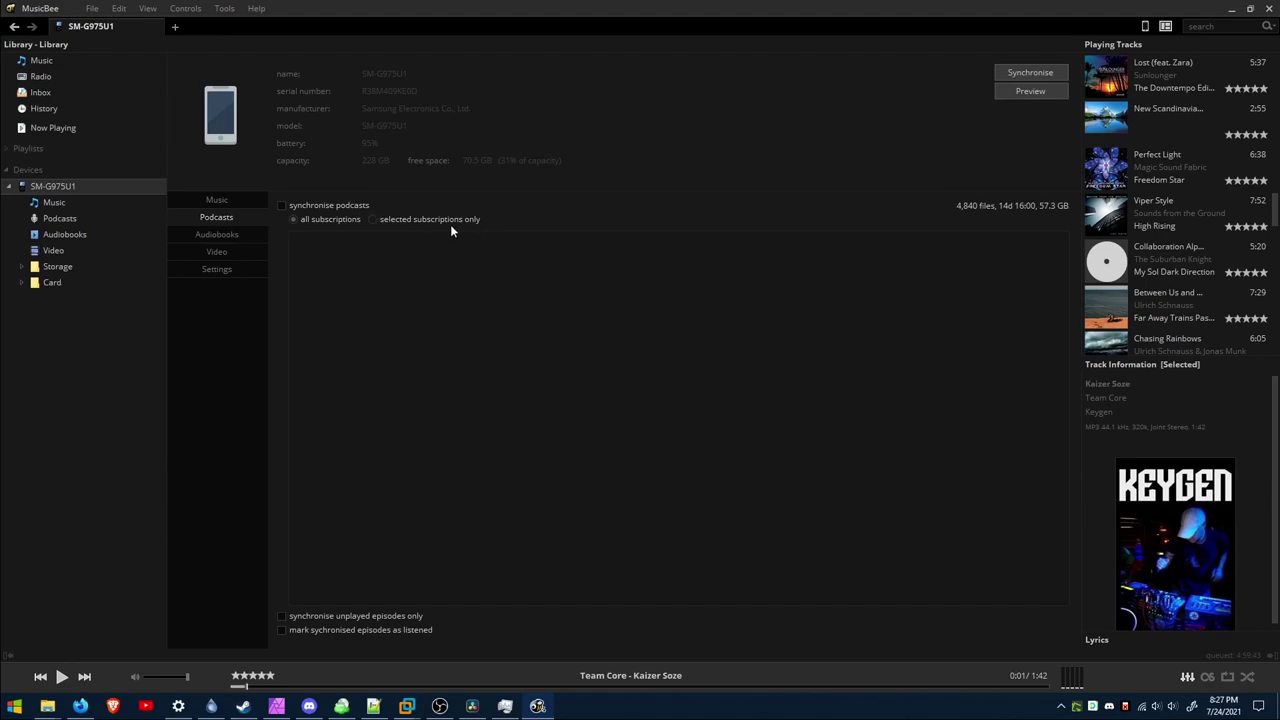
- Step through the Audiobooks and Video tabs to the device Settings, showing storage path SM-G975U1\Phone\
{"action": "left_click", "coordinate": [258, 235]}
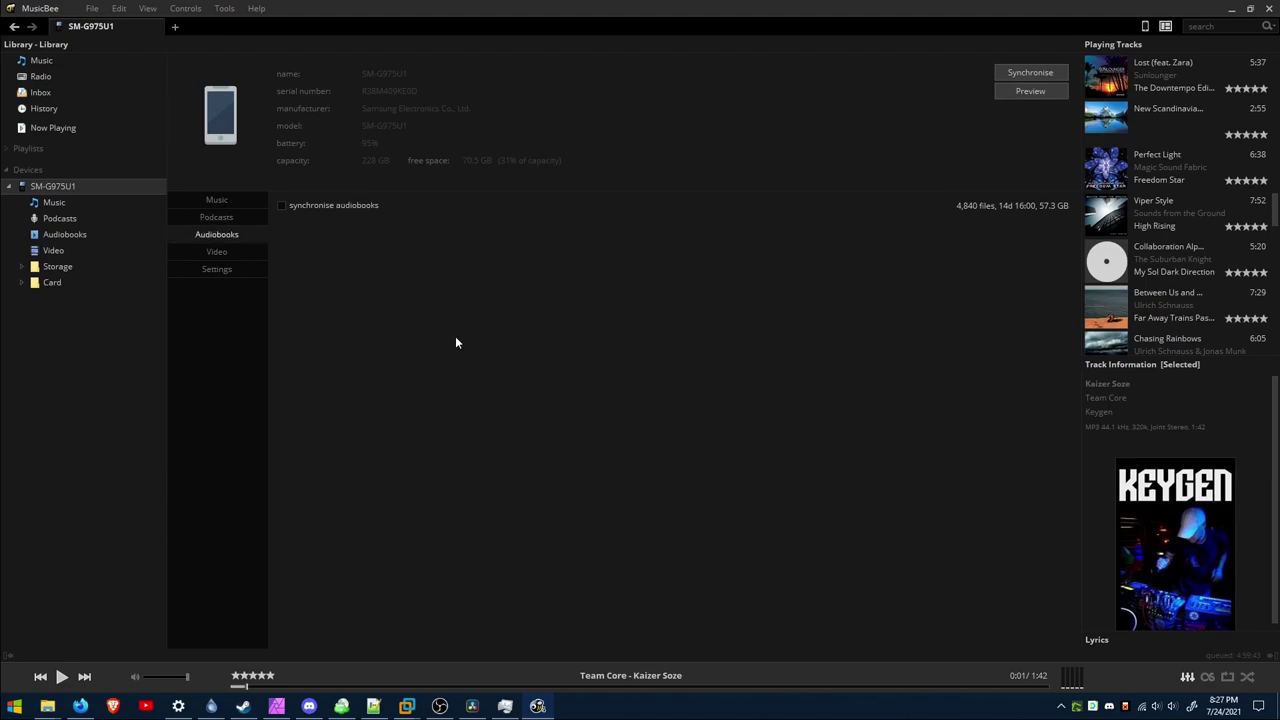
{"action": "left_click", "coordinate": [208, 251]}
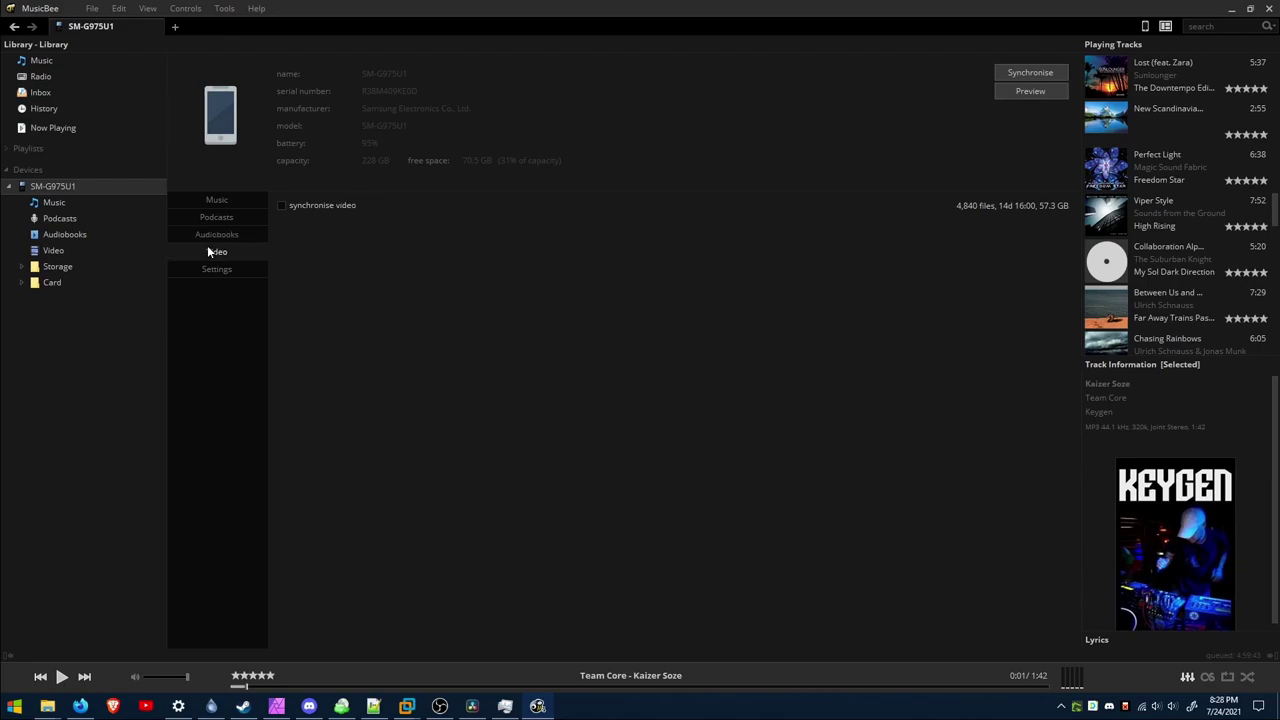
{"action": "left_click", "coordinate": [220, 270]}
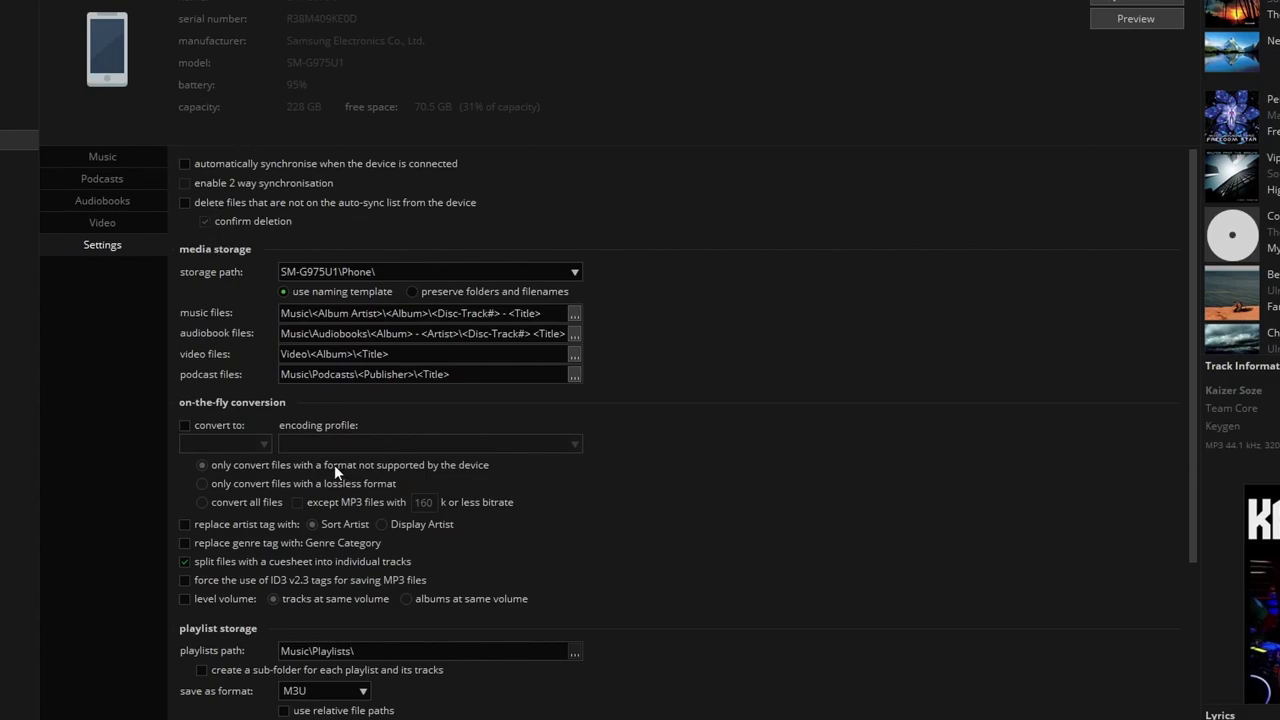
{"action": "left_click", "coordinate": [376, 271]}
{"action": "left_click", "coordinate": [574, 273]}
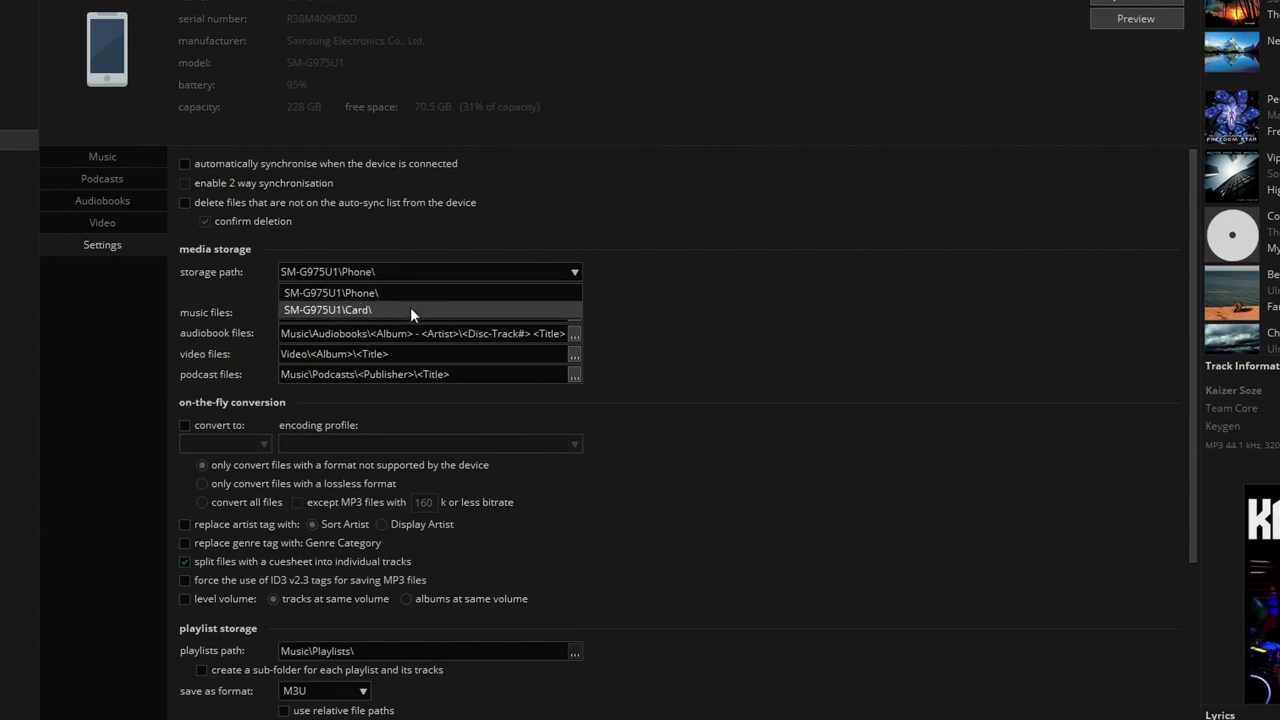
{"action": "left_click", "coordinate": [574, 273]}
{"action": "left_click", "coordinate": [574, 273]}
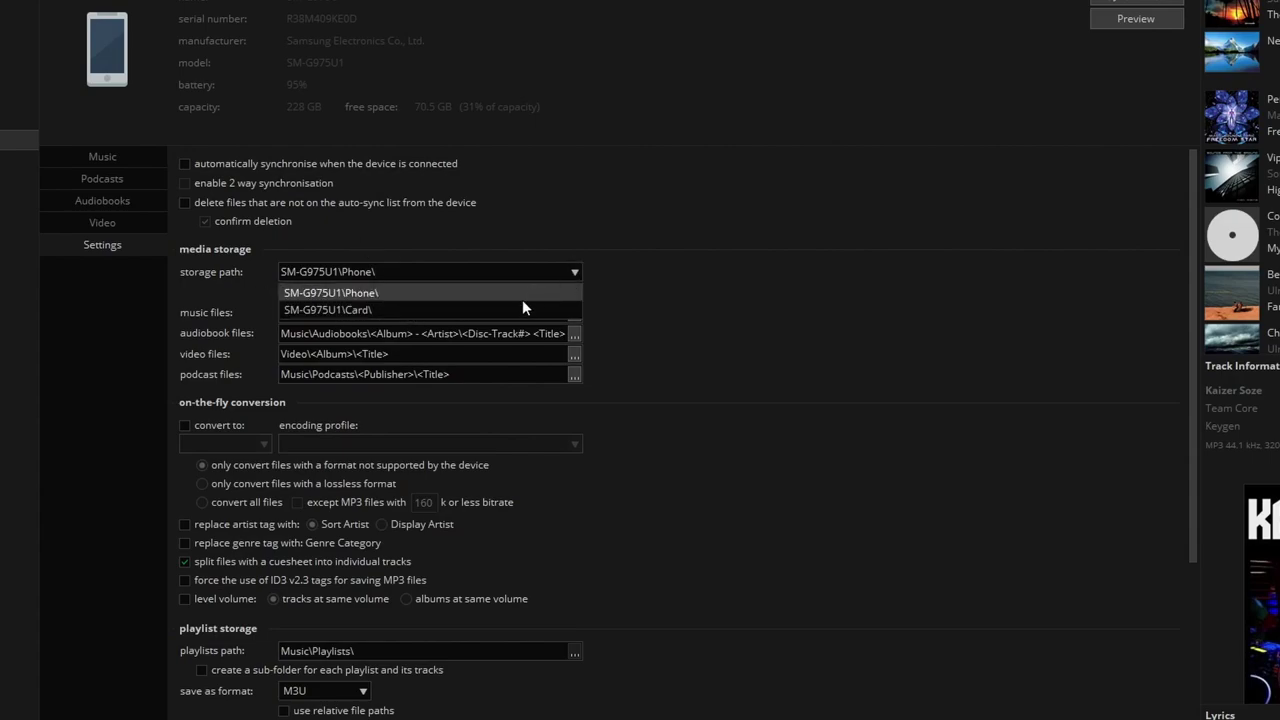
{"action": "left_click", "coordinate": [522, 309]}
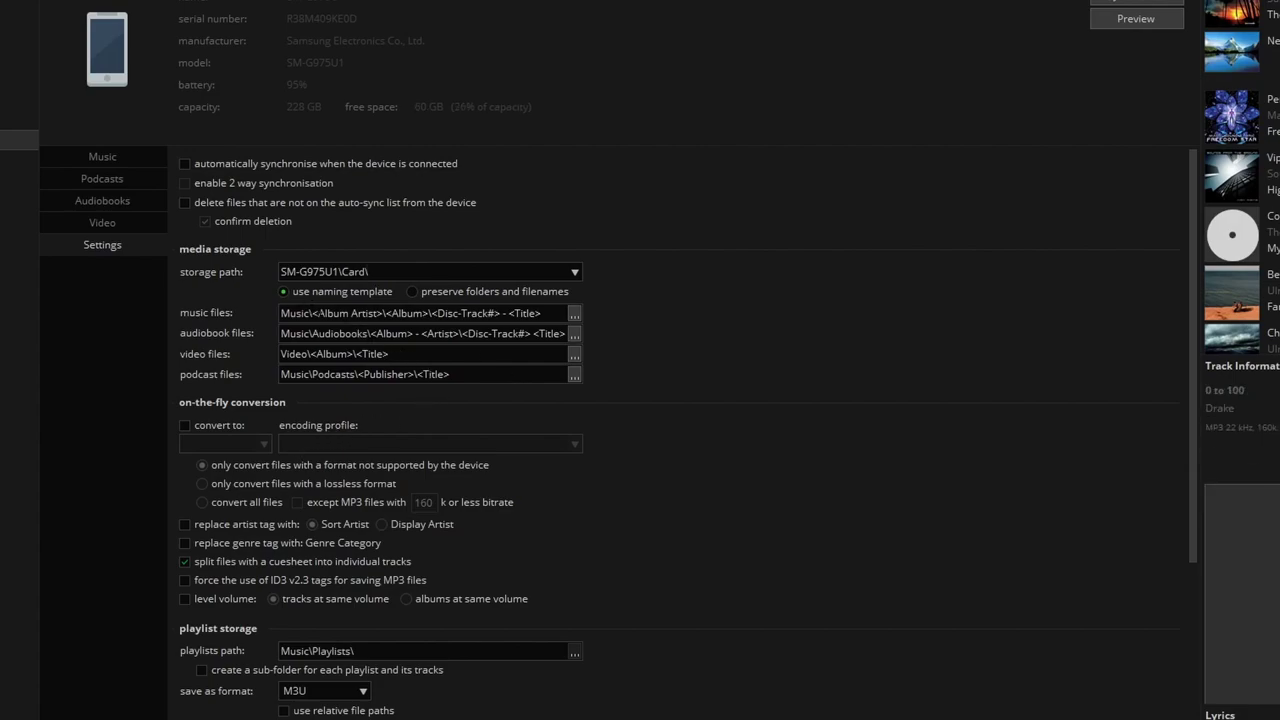
- Replace the music files template with Music\<Artist>\<Album>\<Title>
{"action": "left_click_drag", "start_coordinate": [312, 313], "coordinate": [542, 313]}
{"action": "right_click", "coordinate": [384, 313]}
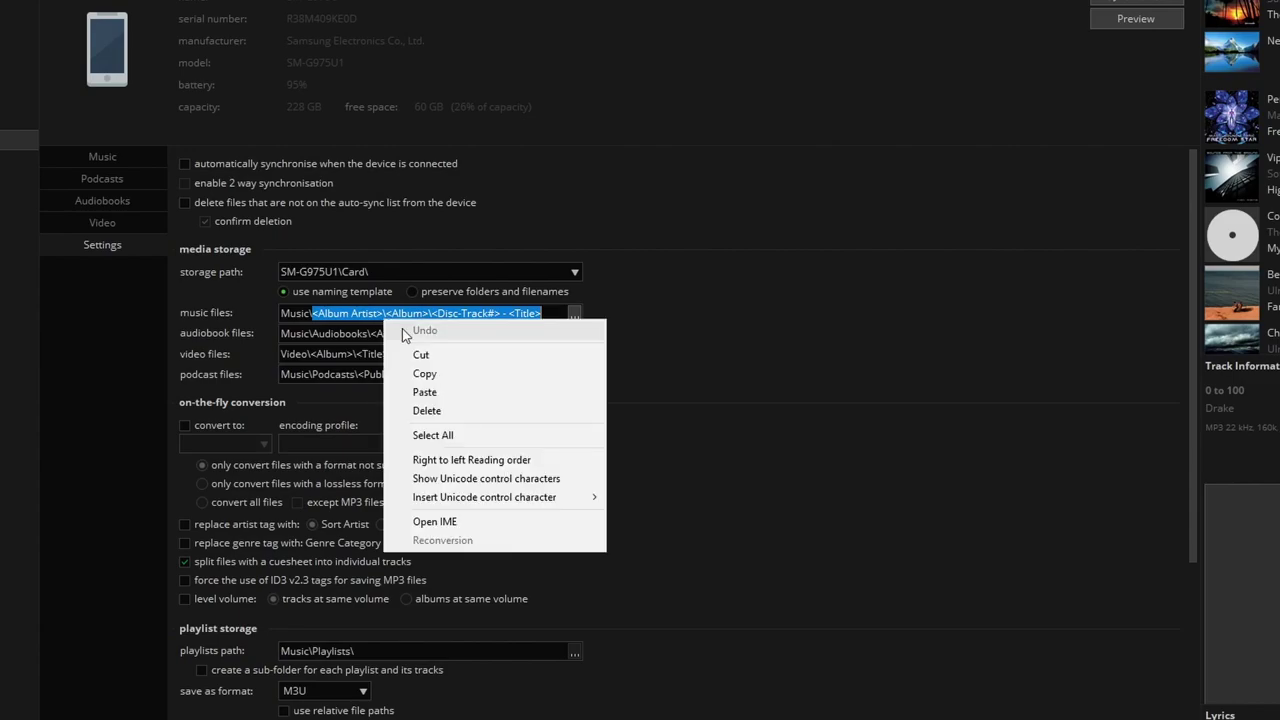
{"action": "left_click", "coordinate": [436, 392]}
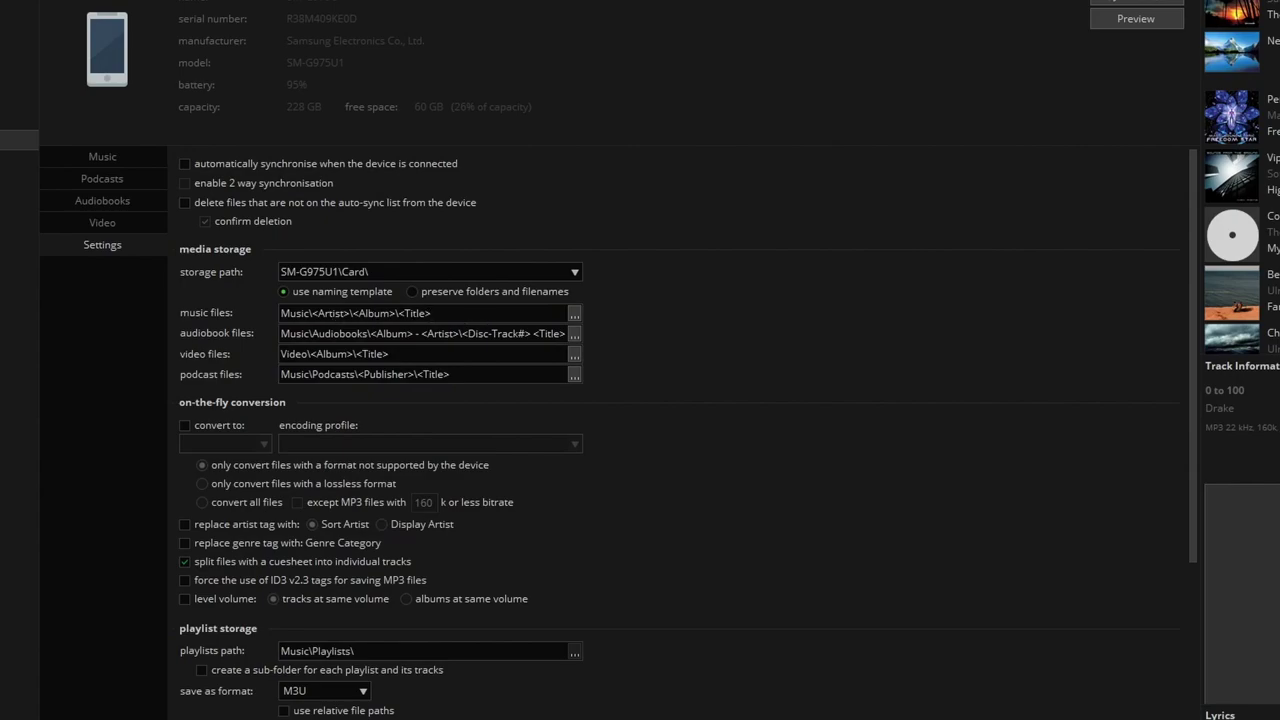
{"action": "left_click", "coordinate": [417, 313]}
- Review the new music template in the Template Editor and close it unchanged
{"action": "left_click", "coordinate": [335, 354]}
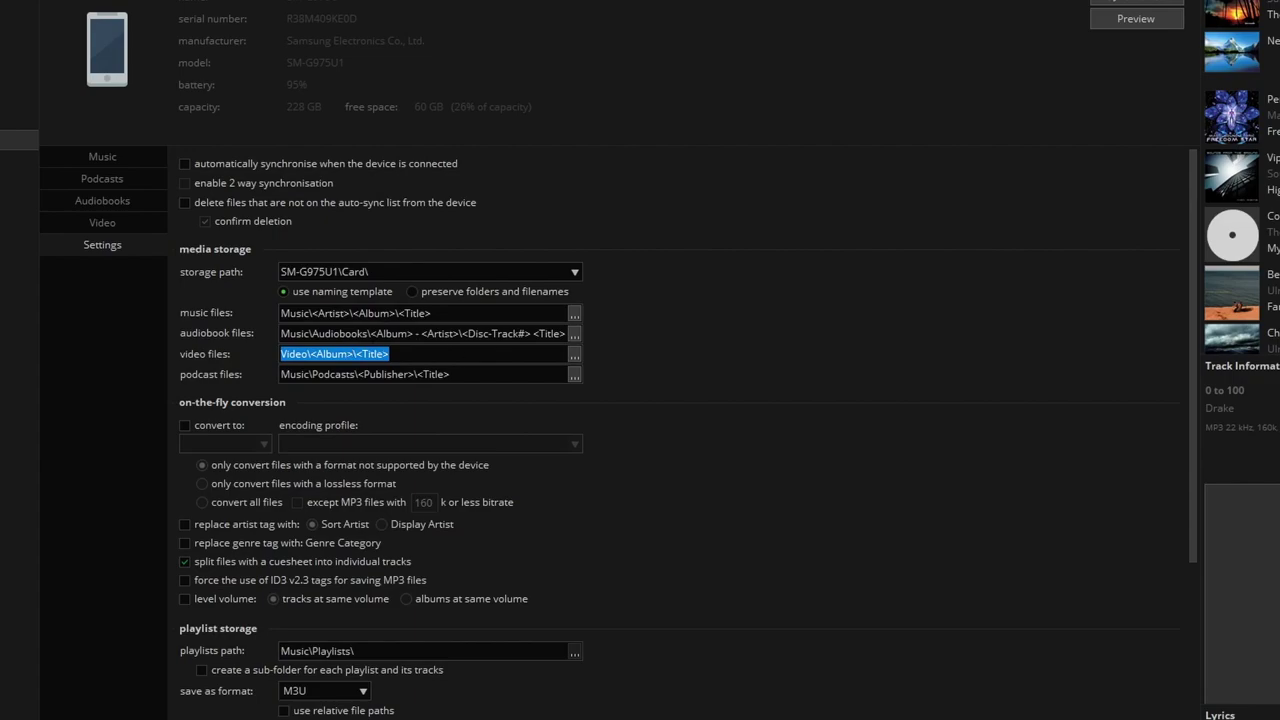
{"action": "left_click", "coordinate": [431, 313]}
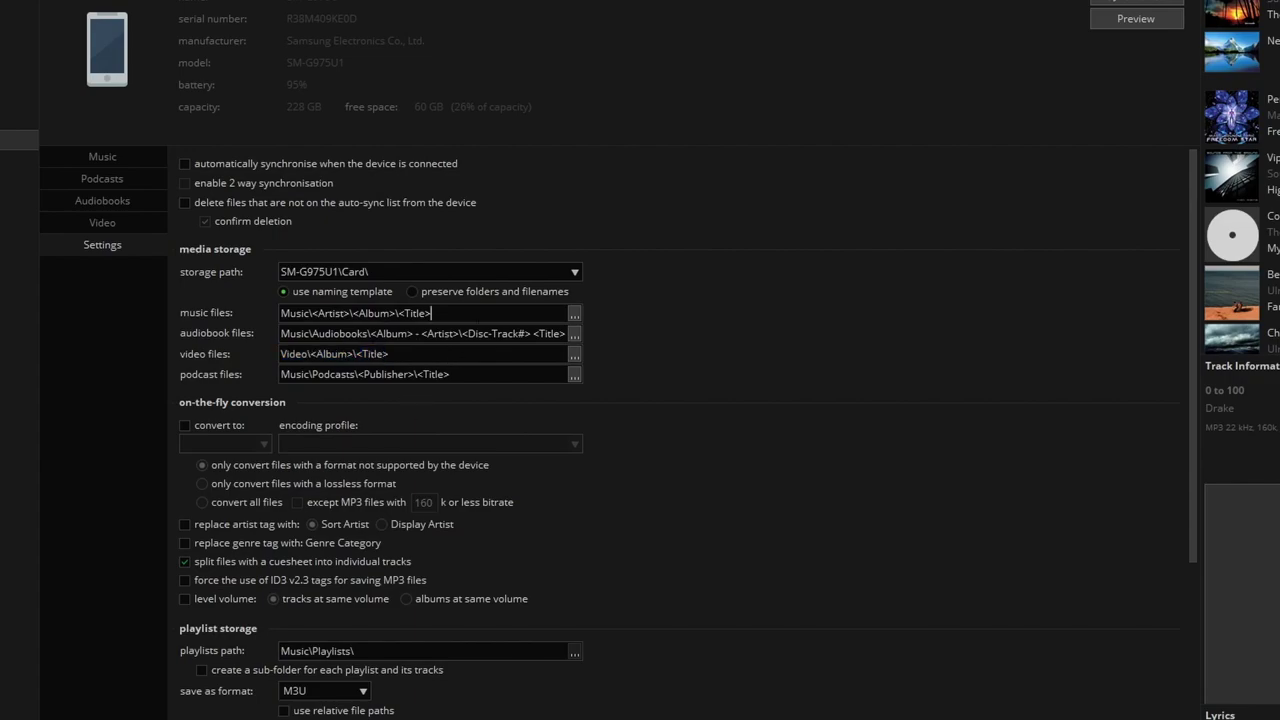
{"action": "left_click", "coordinate": [575, 316]}
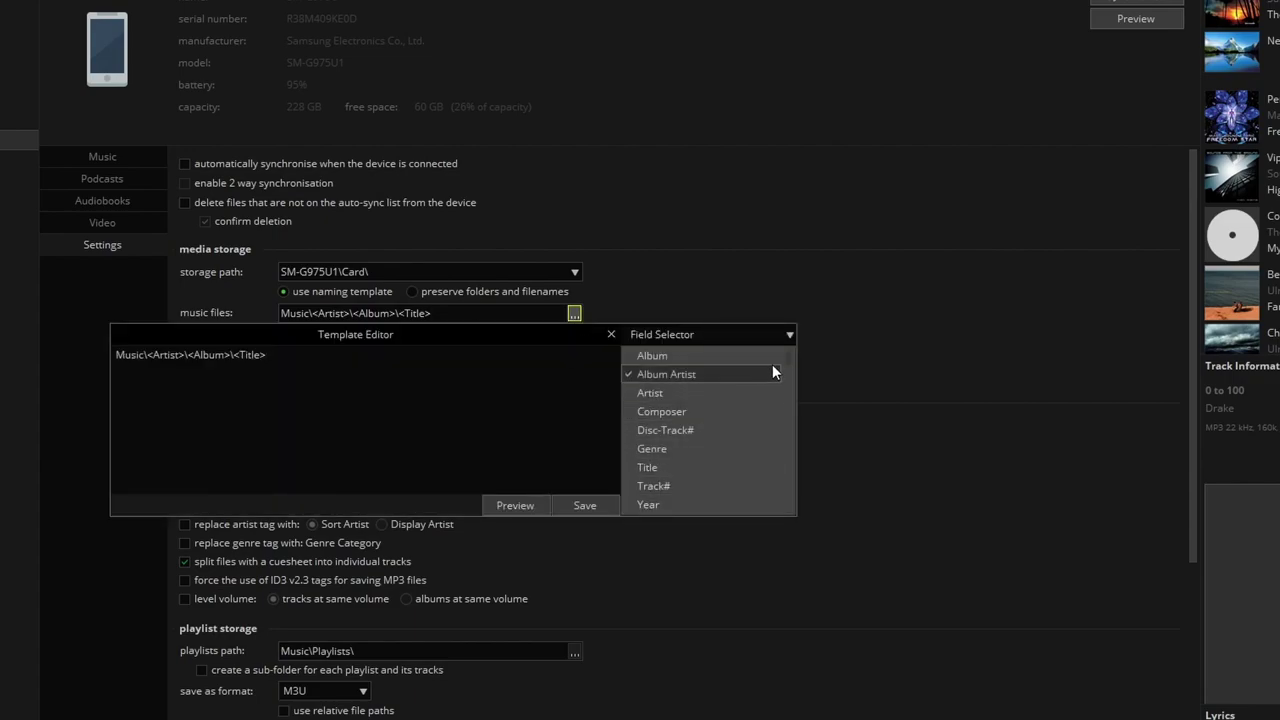
{"action": "left_click_drag", "start_coordinate": [786, 357], "coordinate": [790, 406]}
{"action": "mouse_move", "coordinate": [267, 355]}
{"action": "left_mouse_down"}
{"action": "mouse_move", "coordinate": [143, 355]}
{"action": "mouse_move", "coordinate": [164, 355]}
{"action": "left_mouse_up"}
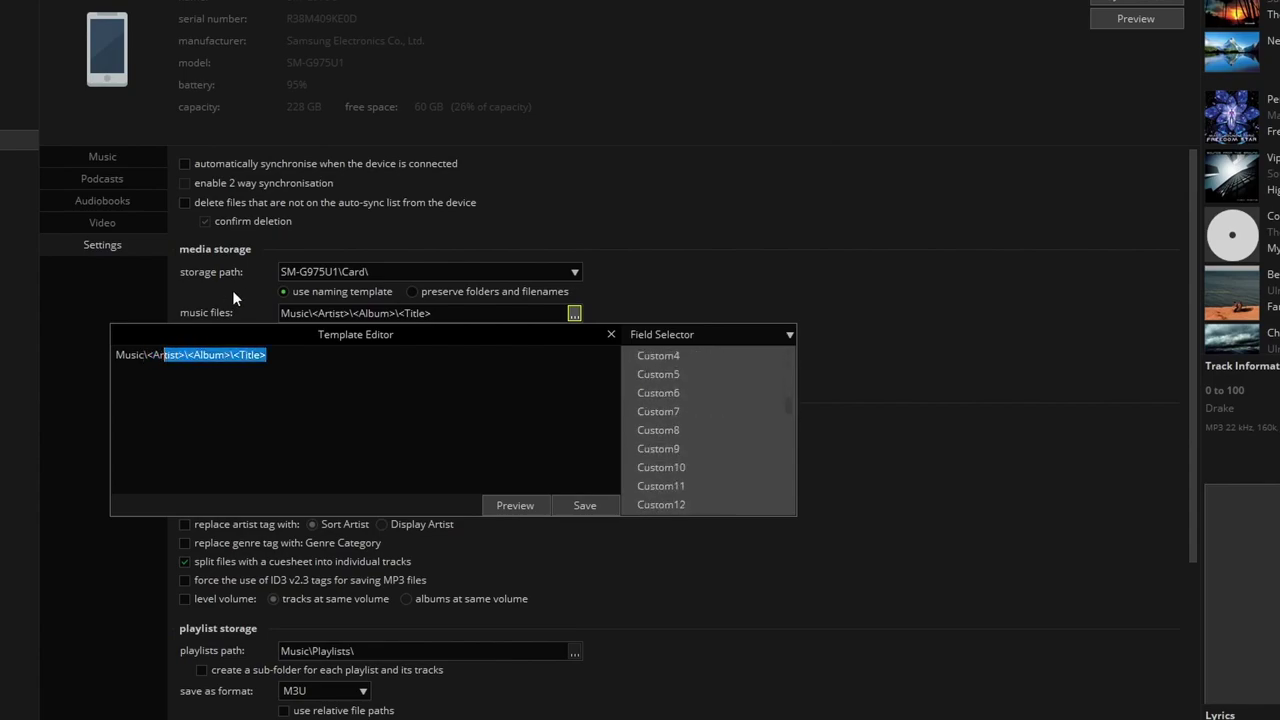
{"action": "left_click", "coordinate": [293, 261]}
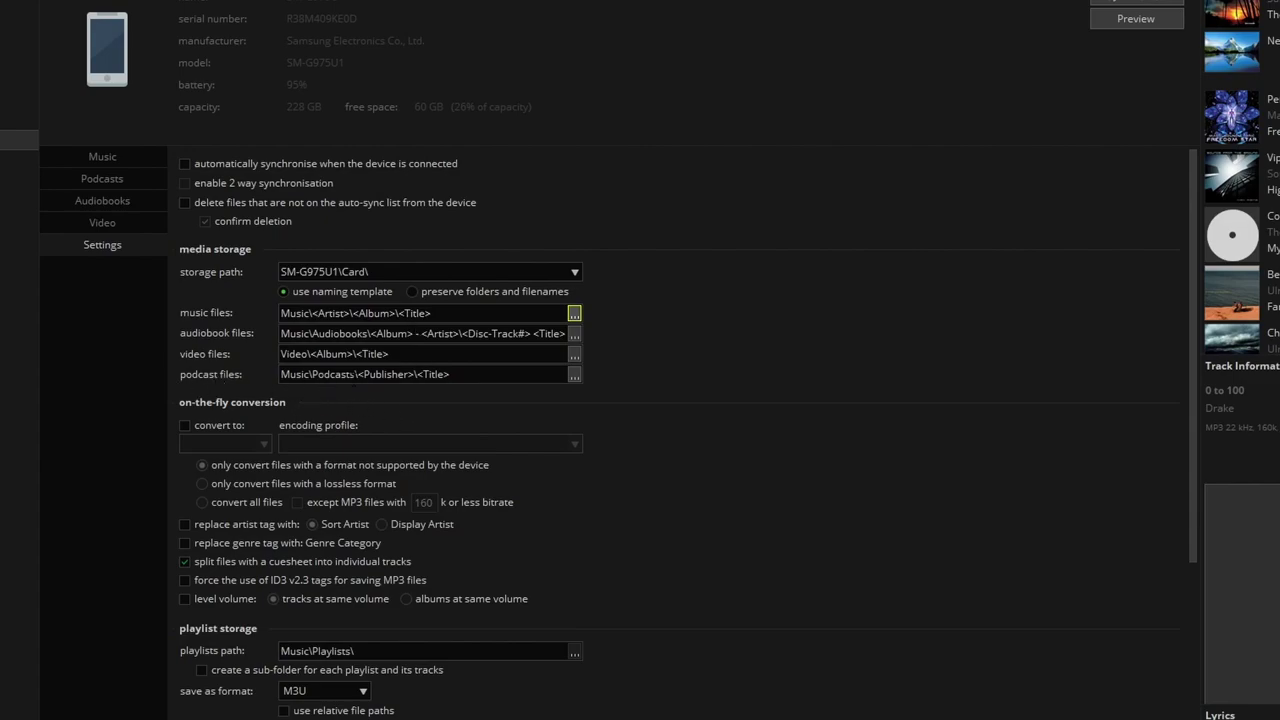
{"action": "left_click", "coordinate": [473, 376]}
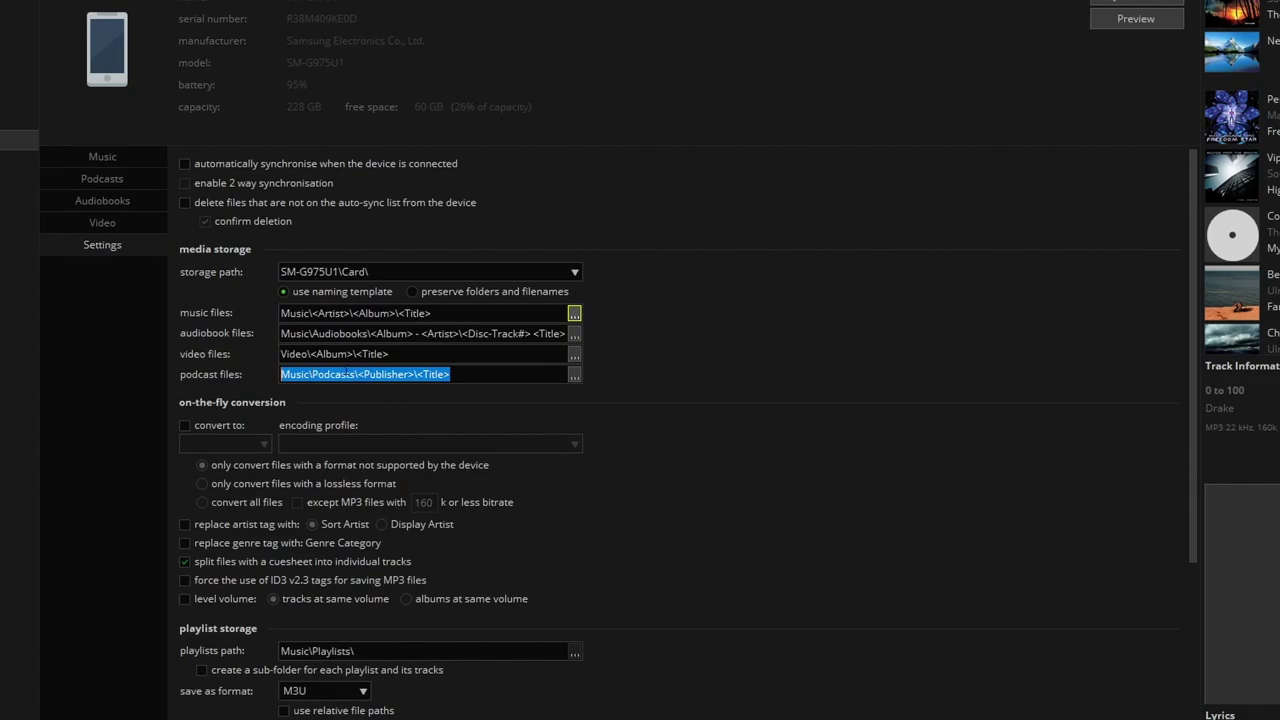
{"action": "left_click", "coordinate": [204, 427]}
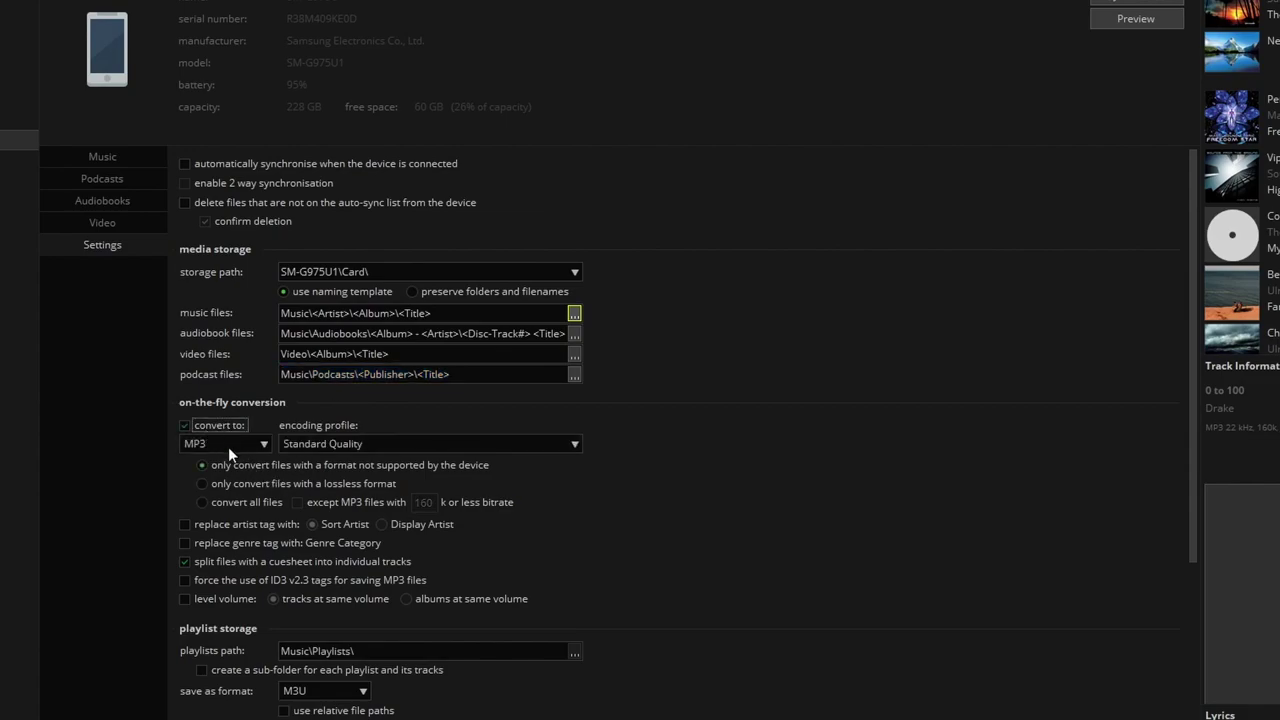
{"action": "left_click", "coordinate": [249, 442]}
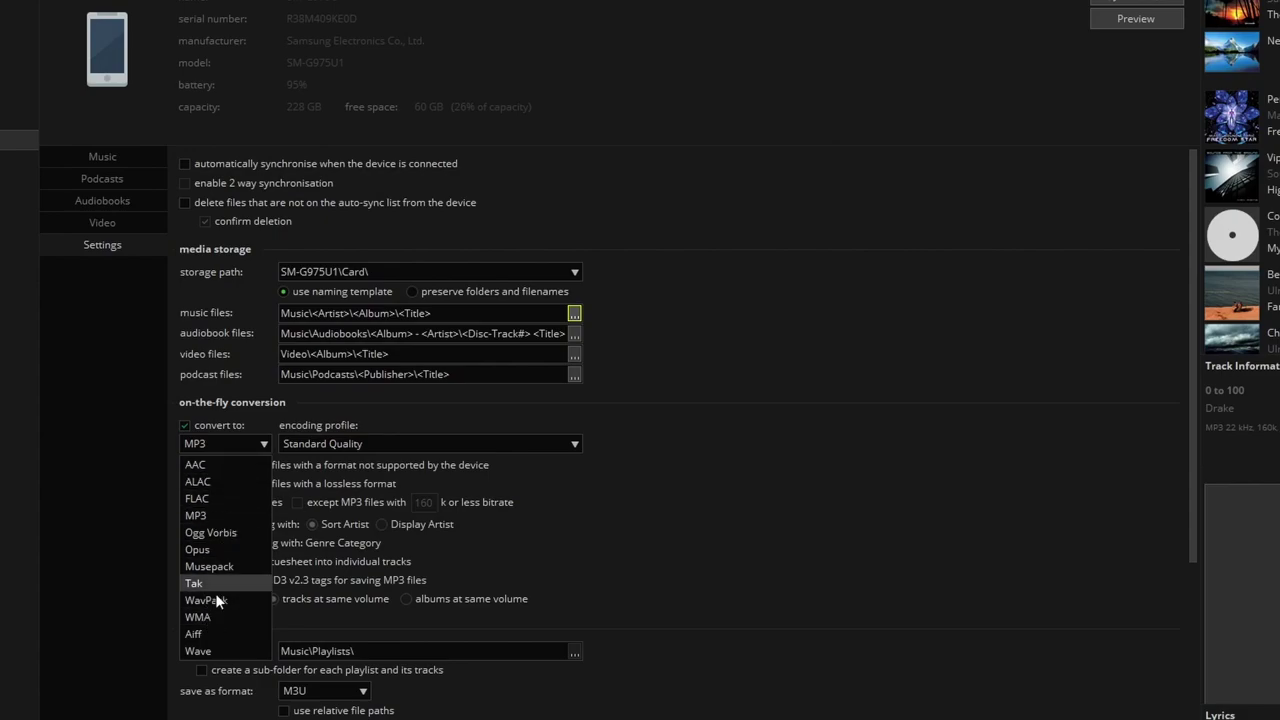
{"action": "left_click", "coordinate": [297, 447]}
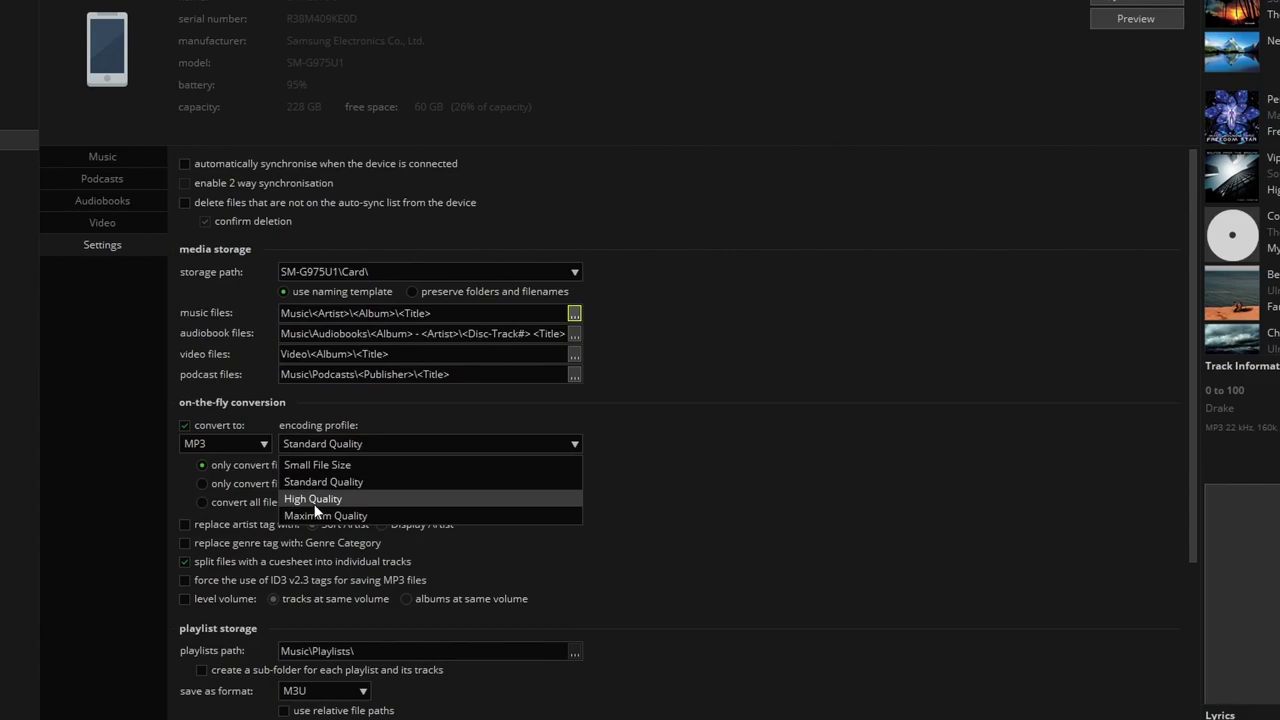
{"action": "left_click", "coordinate": [212, 427]}
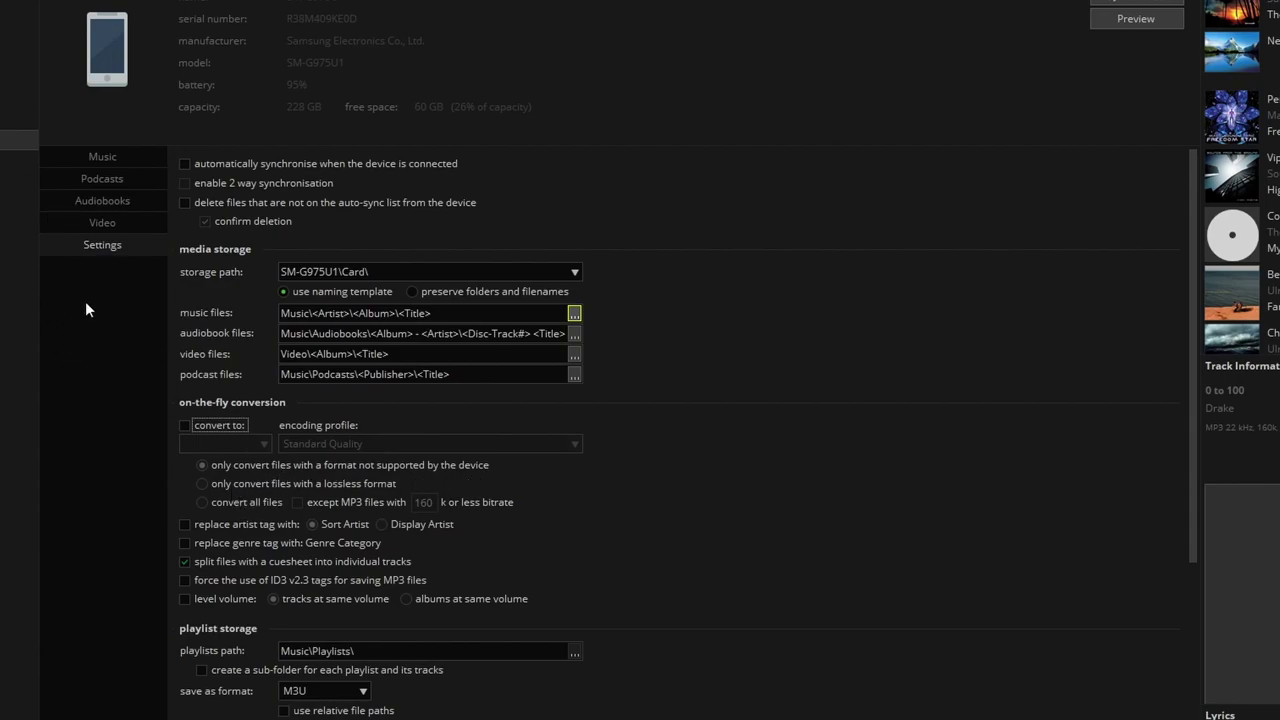
{"action": "left_click", "coordinate": [198, 425]}
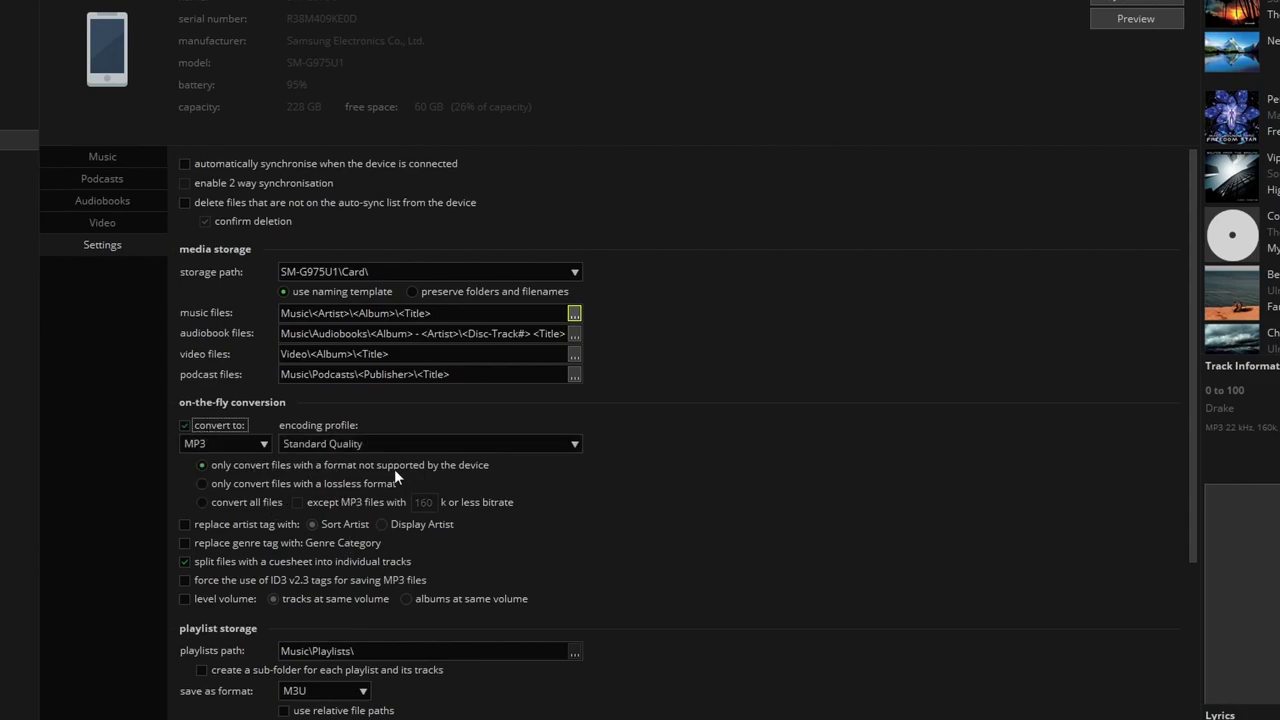
{"action": "left_click", "coordinate": [207, 425]}
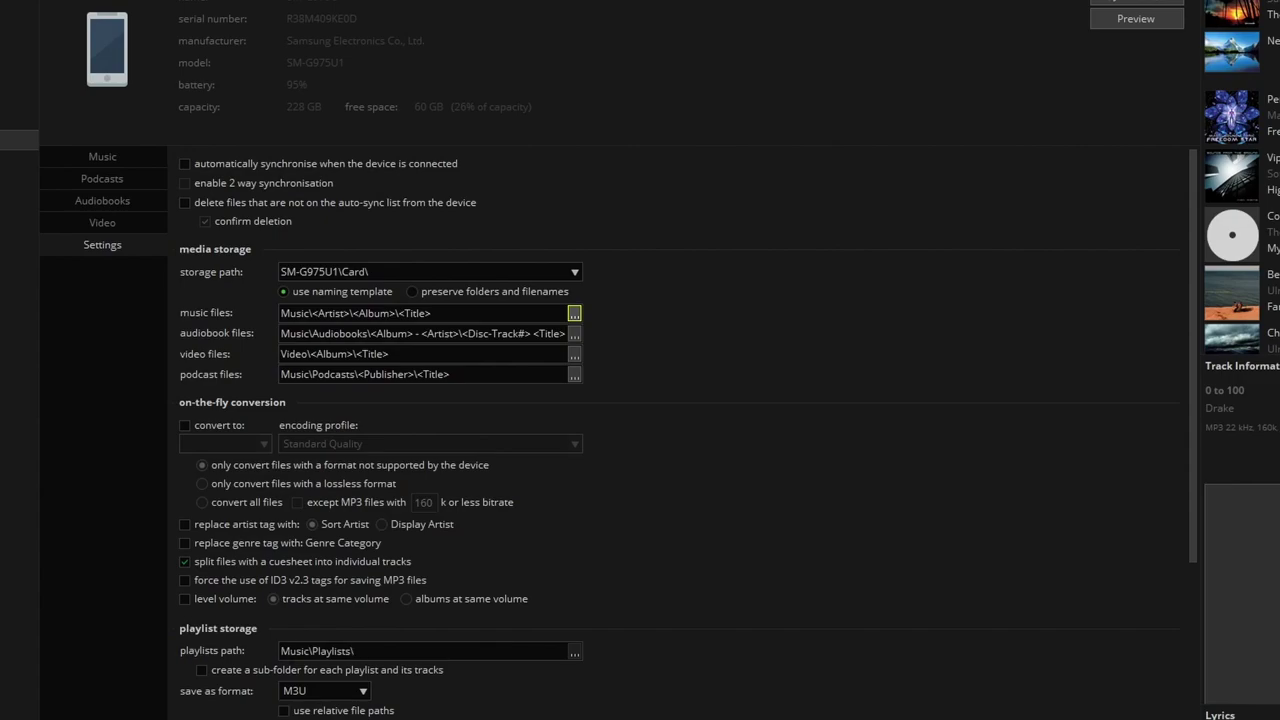
{"action": "key", "text": "alt+Tab"}
{"action": "key", "text": "alt+Tab"}
- Keep M3U as the playlist save format
{"action": "left_click", "coordinate": [337, 692]}
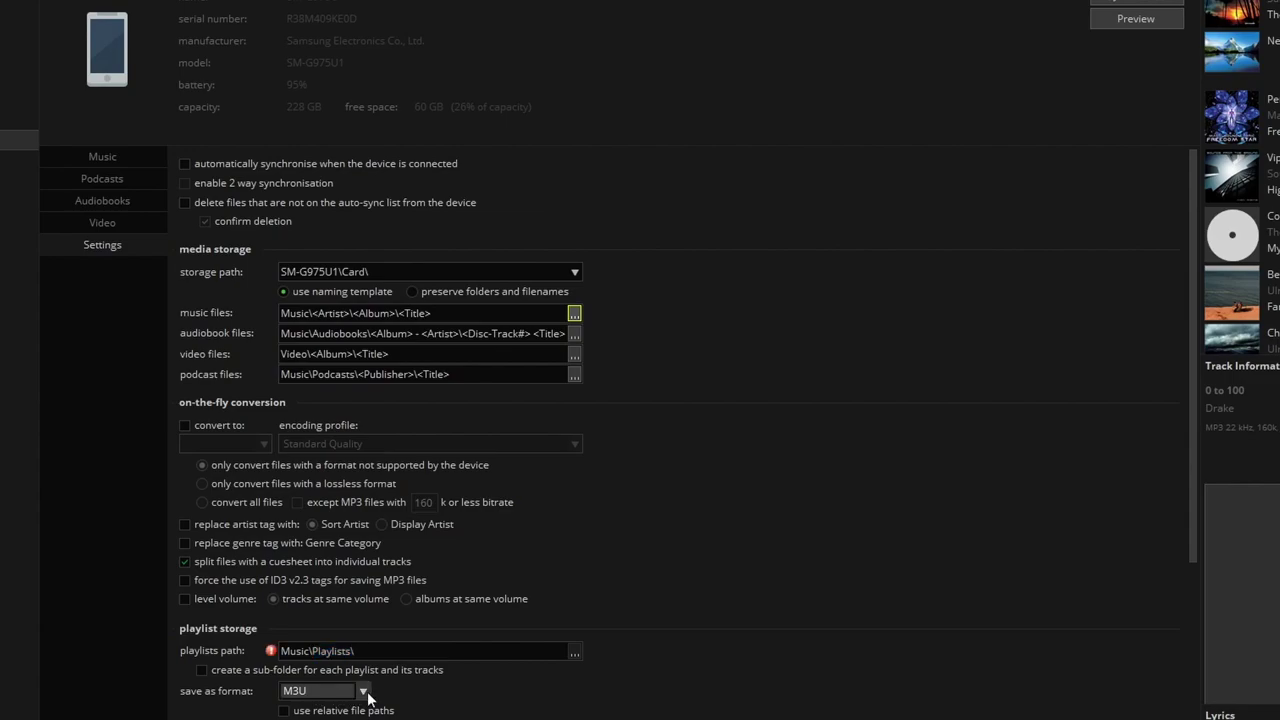
{"action": "left_click", "coordinate": [364, 692]}
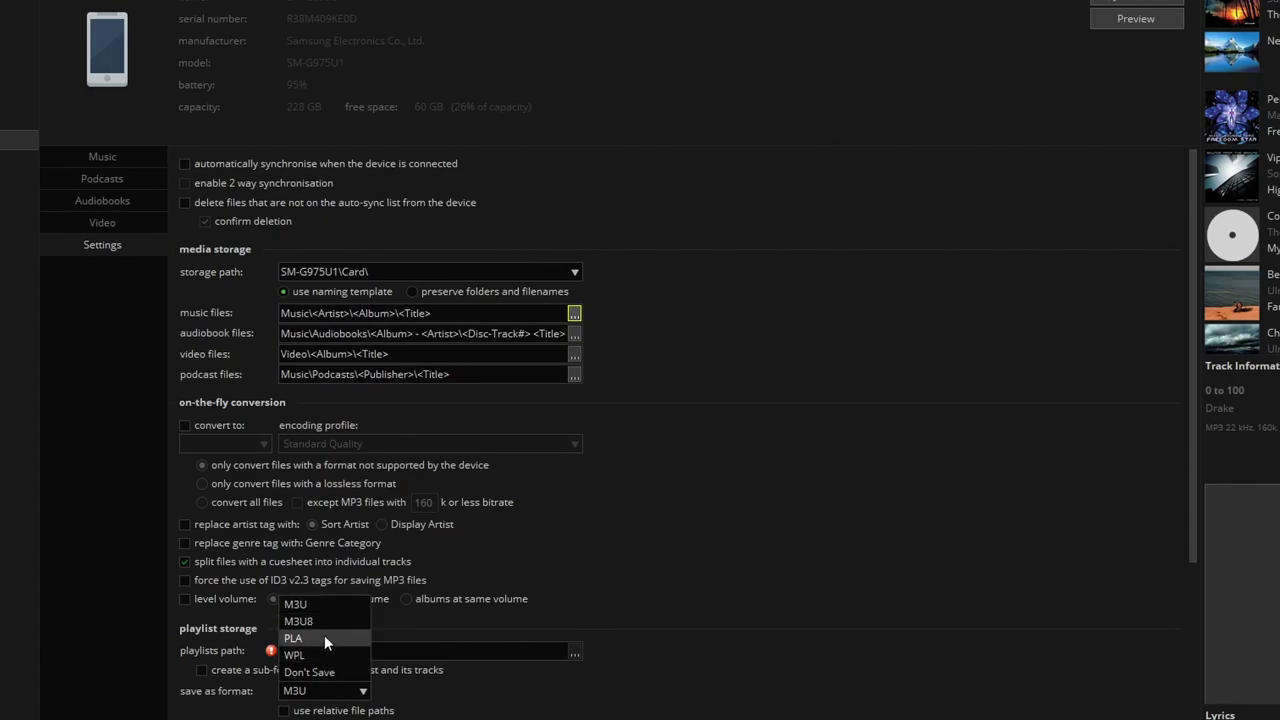
{"action": "left_click", "coordinate": [341, 690]}
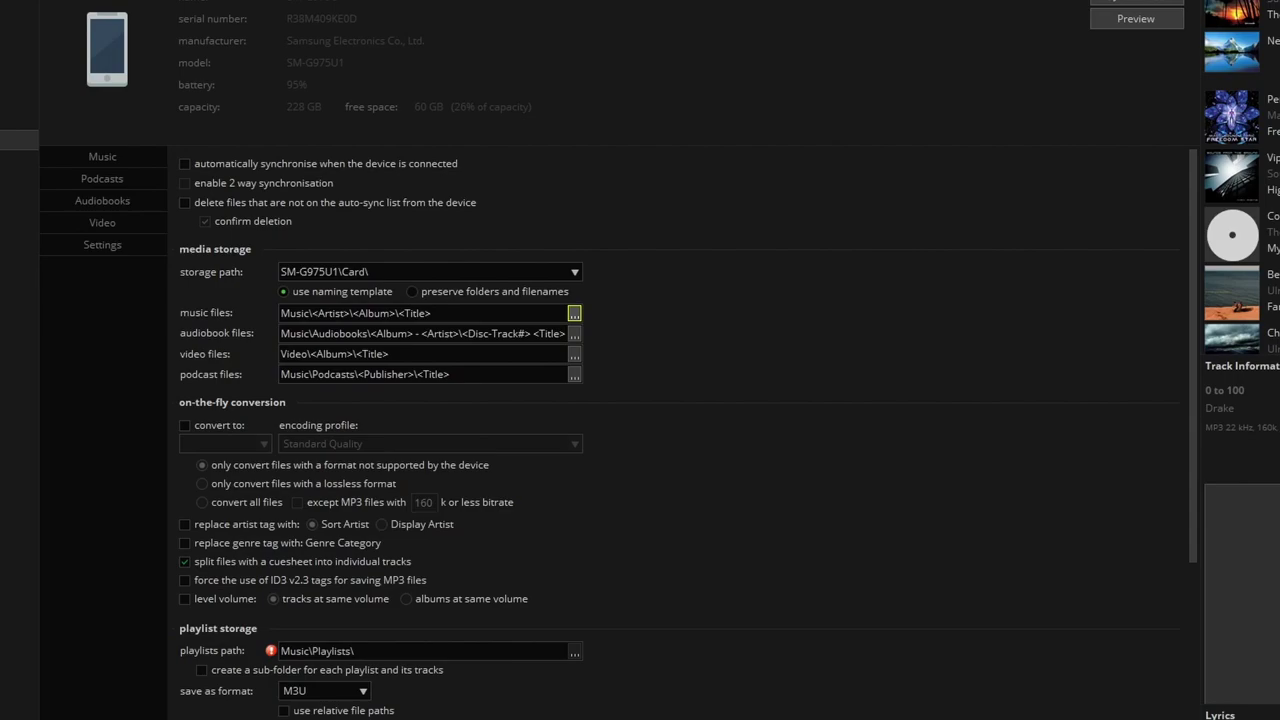
- Delete 'Music' from the playlists path so it reads Playlists\
{"action": "double_click", "coordinate": [334, 651]}
{"action": "left_click", "coordinate": [305, 651]}
{"action": "double_click", "coordinate": [305, 651]}
{"action": "key", "text": "BackSpace"}
{"action": "mouse_move", "coordinate": [427, 719]}
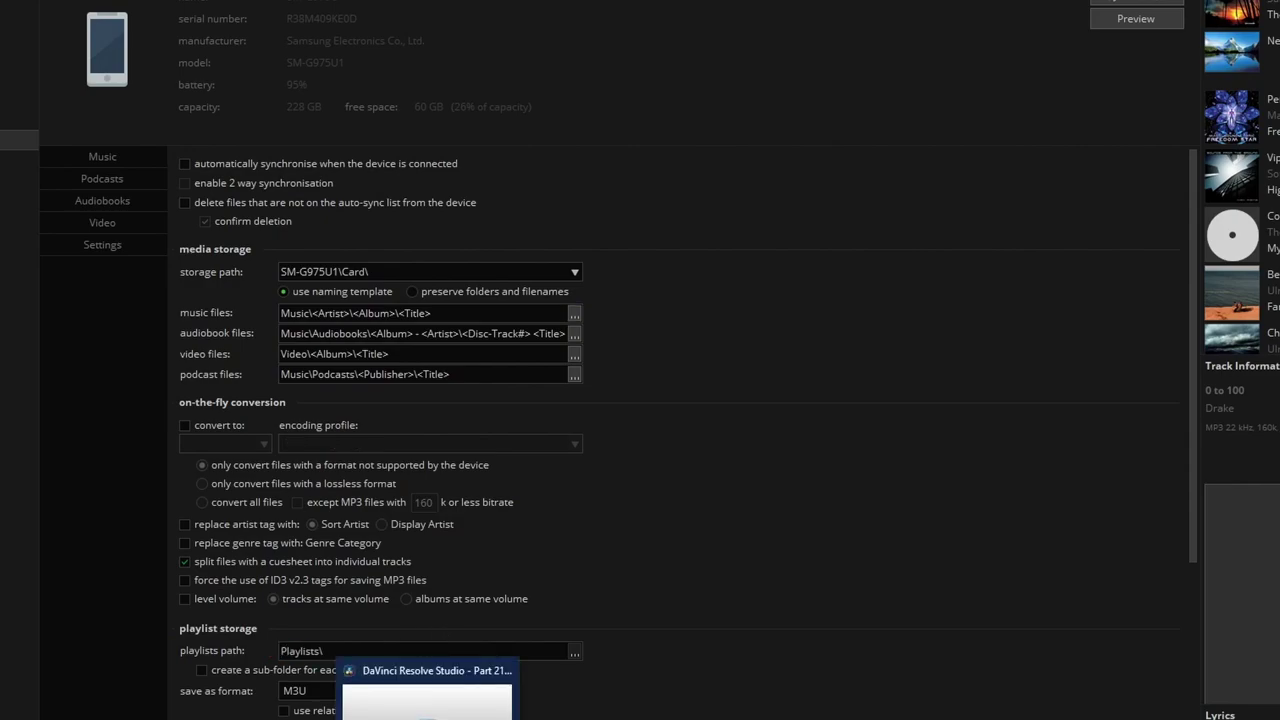